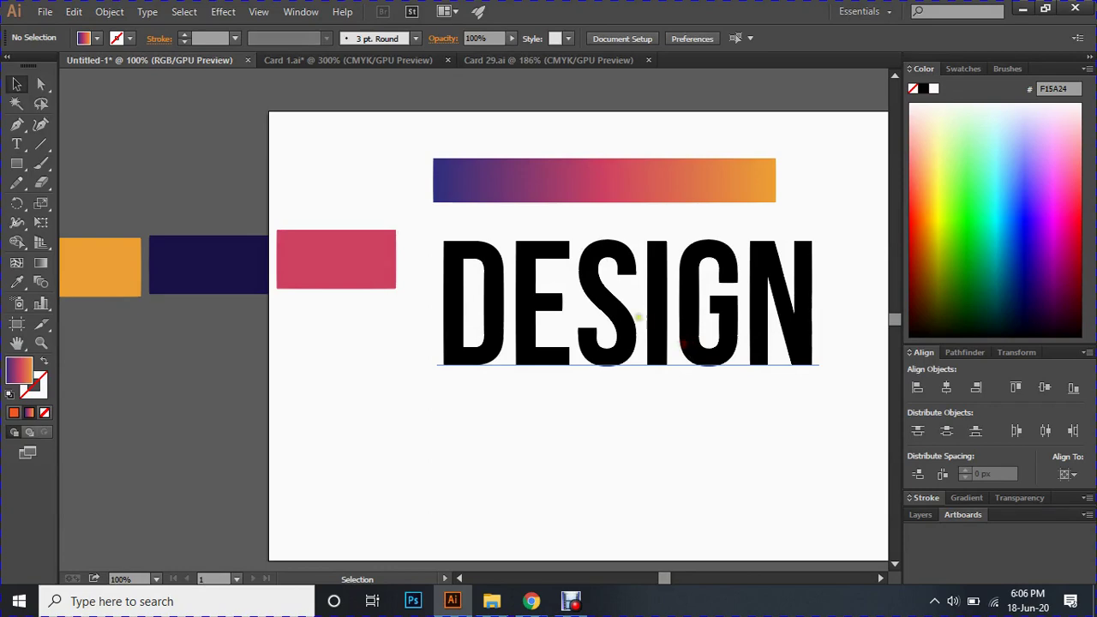
Step: Duplicate the black DESIGN text below the original and convert the copy to outlines
{"action": "left_click_drag", "start_coordinate": [651, 295], "coordinate": [626, 458]}
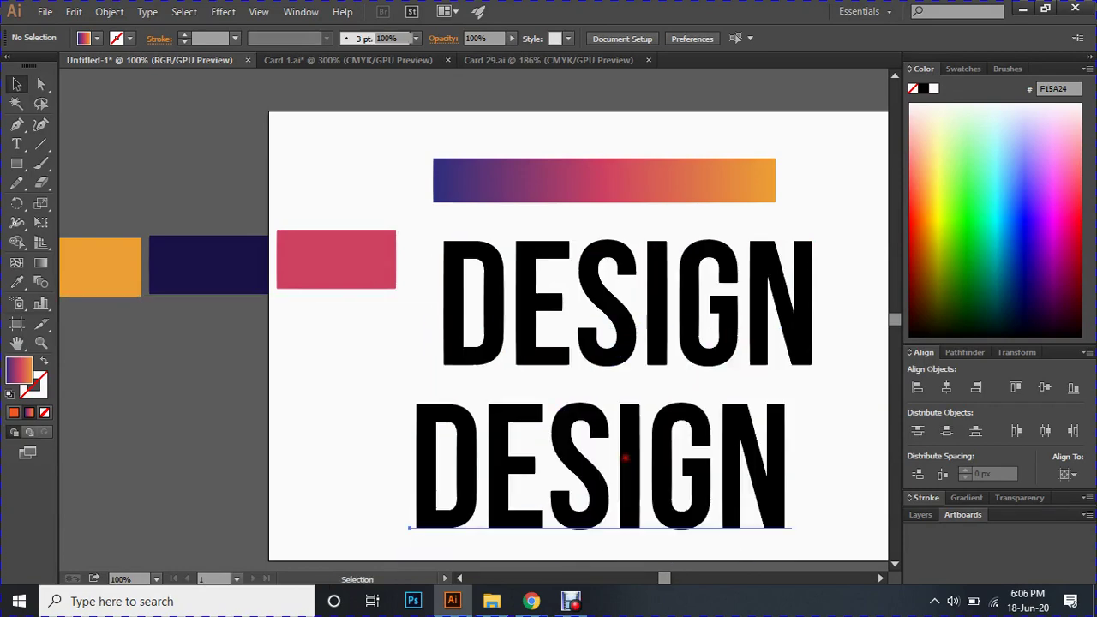
{"action": "right_click", "coordinate": [635, 456]}
{"action": "left_click", "coordinate": [699, 388]}
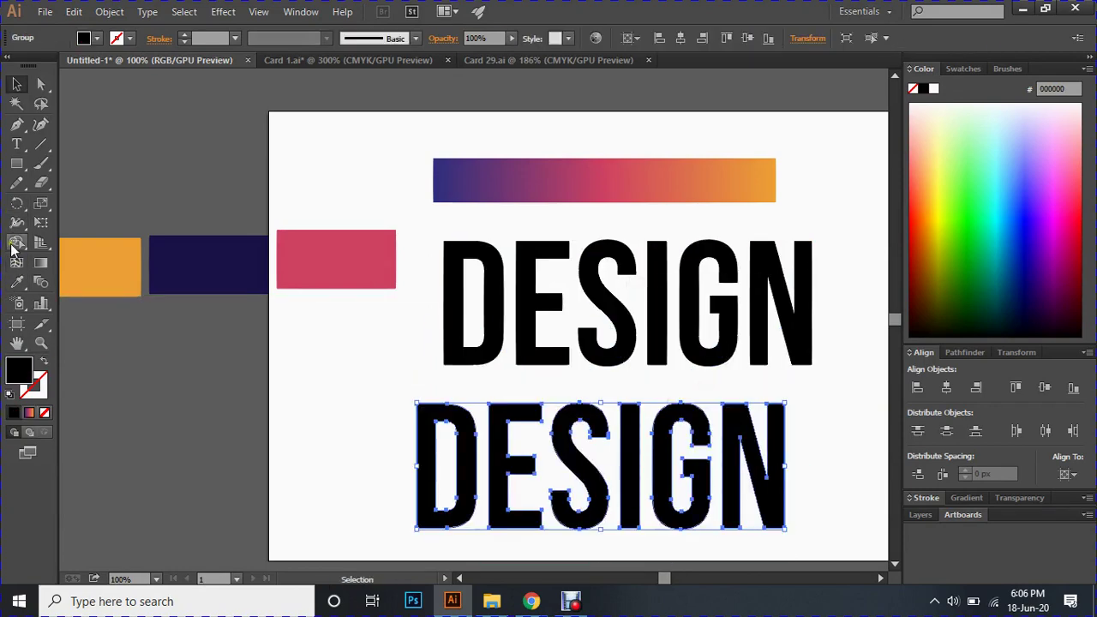
Step: Fill the outlined DESIGN copy with the blue-pink-orange gradient sampled from the bar above, and deselect it
{"action": "left_click", "coordinate": [16, 285]}
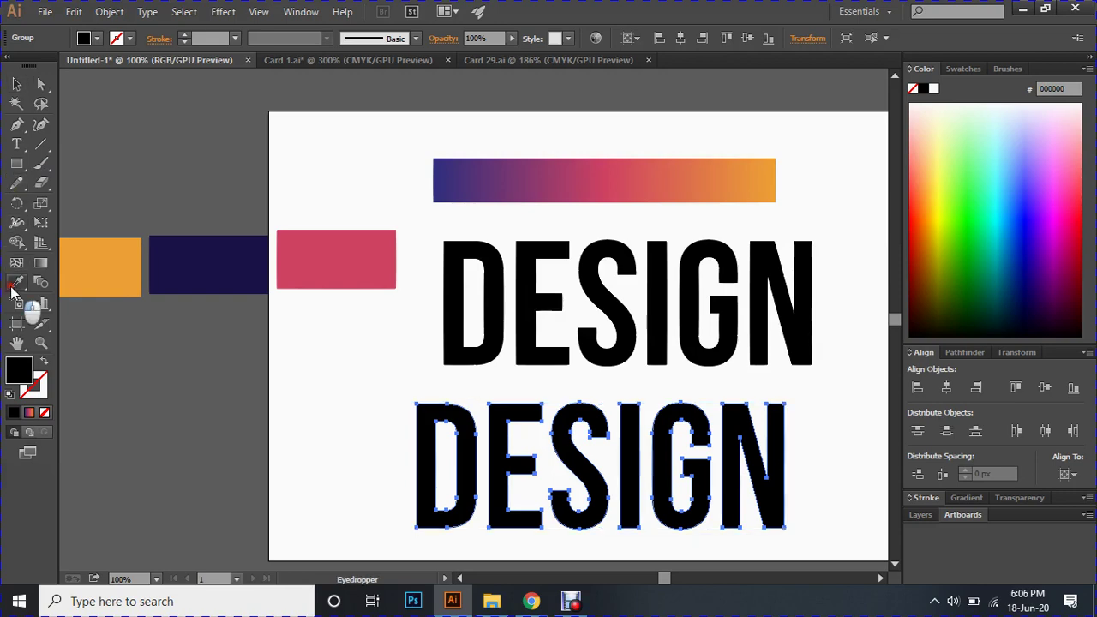
{"action": "left_click", "coordinate": [588, 189]}
{"action": "left_click", "coordinate": [16, 83]}
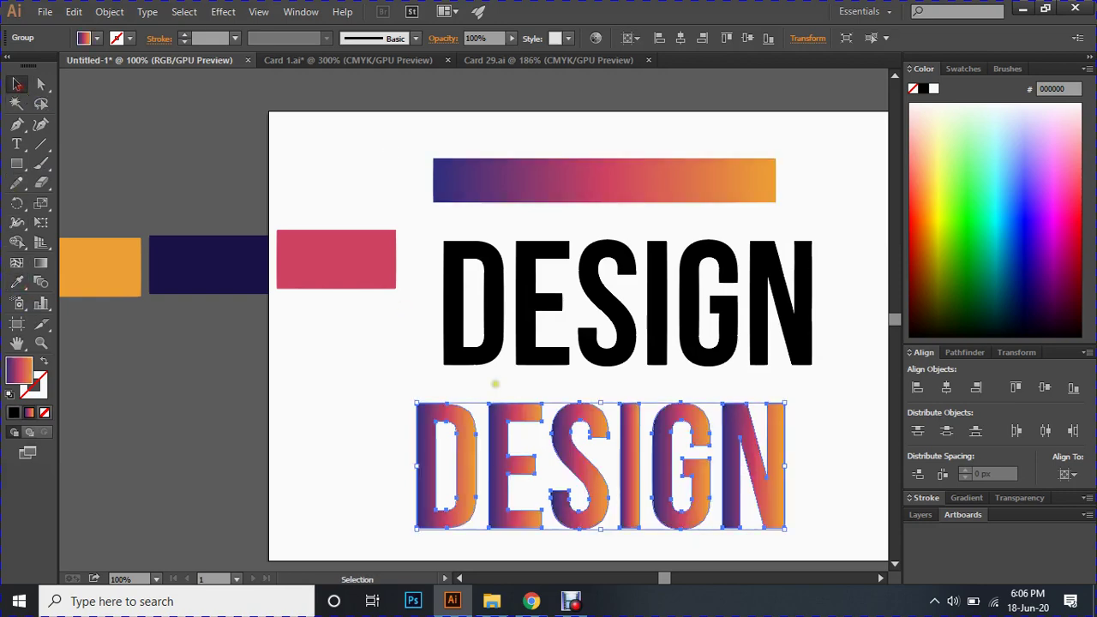
{"action": "scroll", "coordinate": [648, 512], "scroll_direction": "down", "scroll_amount": 4}
{"action": "left_click", "coordinate": [397, 457]}
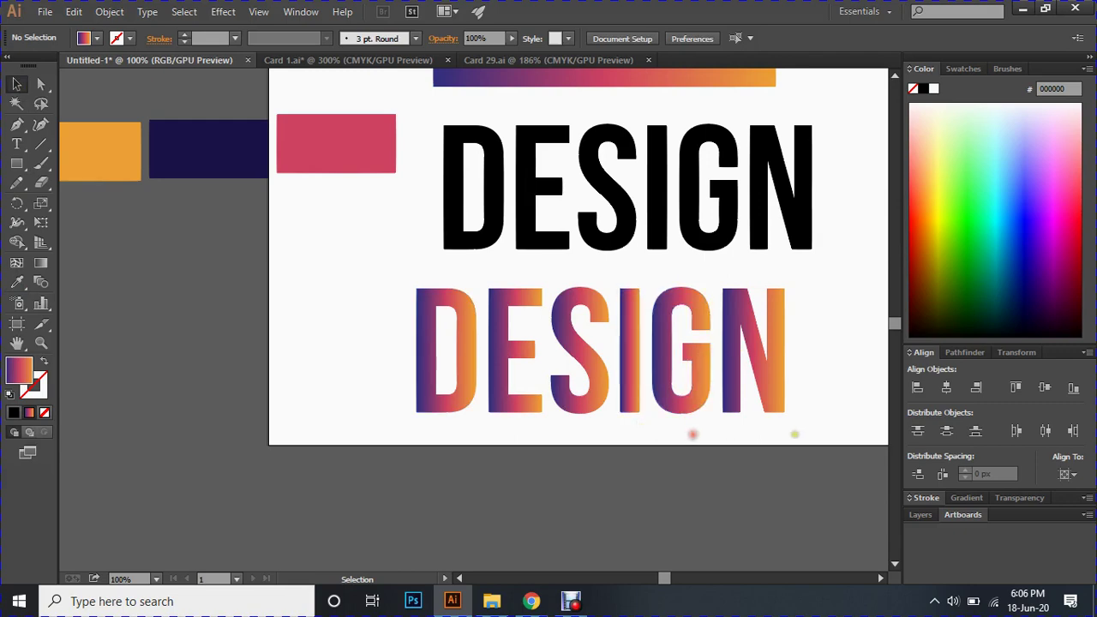
Step: Make the outlined DESIGN letters a compound path and refill it with the gradient sampled from the bar
{"action": "left_click_drag", "start_coordinate": [796, 434], "coordinate": [388, 331]}
{"action": "left_click", "coordinate": [110, 11]}
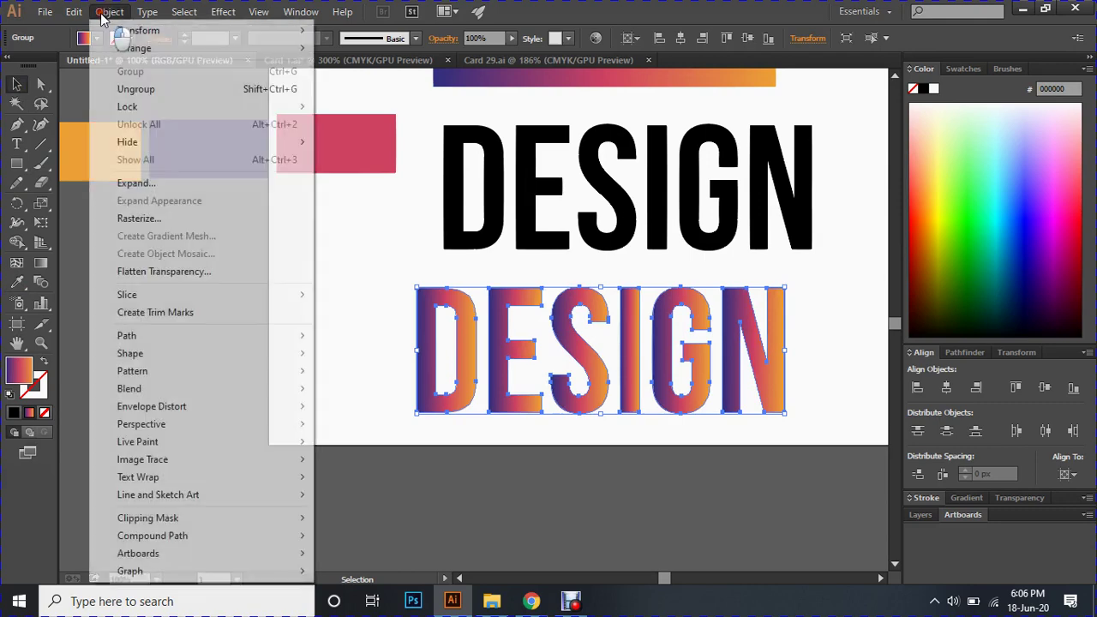
{"action": "mouse_move", "coordinate": [307, 535]}
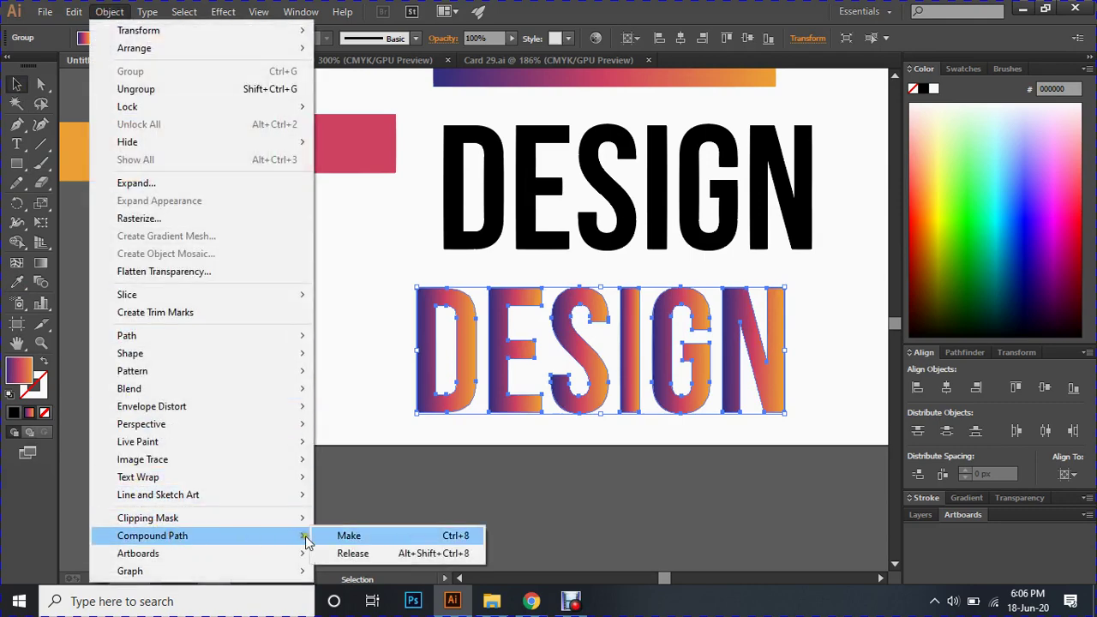
{"action": "left_click", "coordinate": [345, 536]}
{"action": "left_click", "coordinate": [16, 282]}
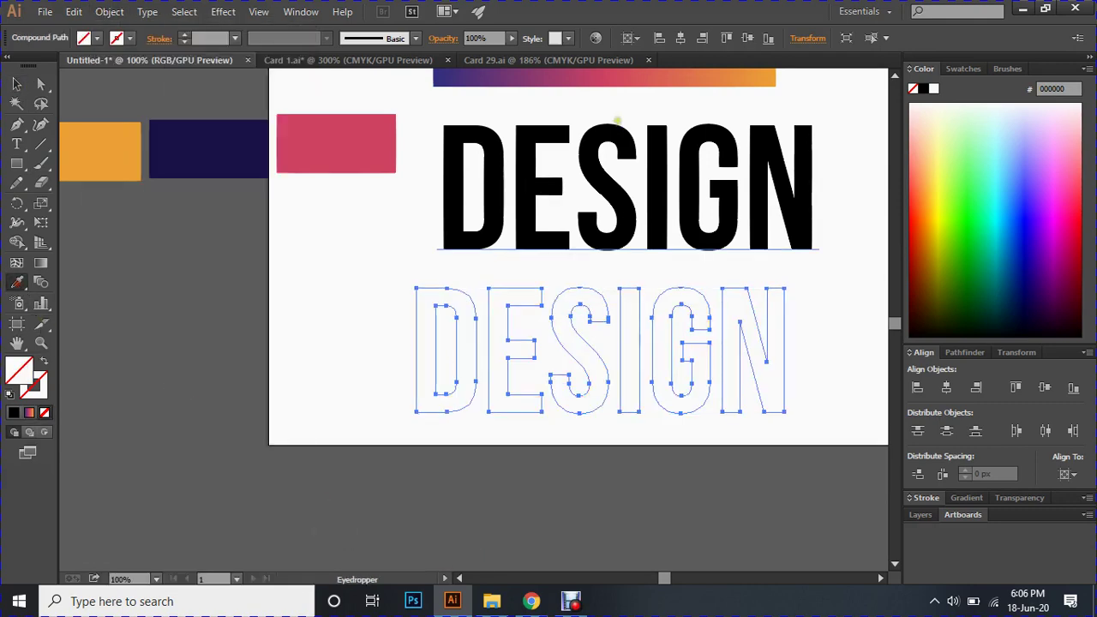
{"action": "left_click", "coordinate": [618, 83]}
{"action": "left_click", "coordinate": [16, 83]}
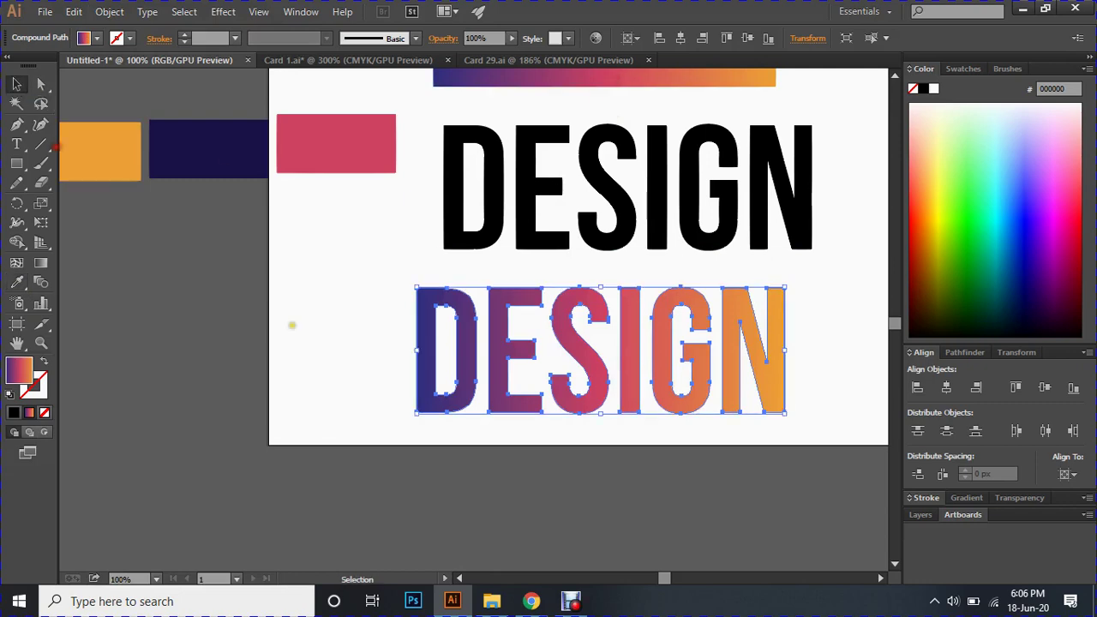
{"action": "left_click", "coordinate": [318, 338]}
Step: Move the gradient DESIGN lettering about 41 px horizontally so it sits more directly beneath the black text
{"action": "scroll", "coordinate": [318, 337], "scroll_direction": "up", "scroll_amount": 1}
{"action": "scroll", "coordinate": [318, 338], "scroll_direction": "up", "scroll_amount": 1}
{"action": "scroll", "coordinate": [832, 390], "scroll_direction": "right", "scroll_amount": 5}
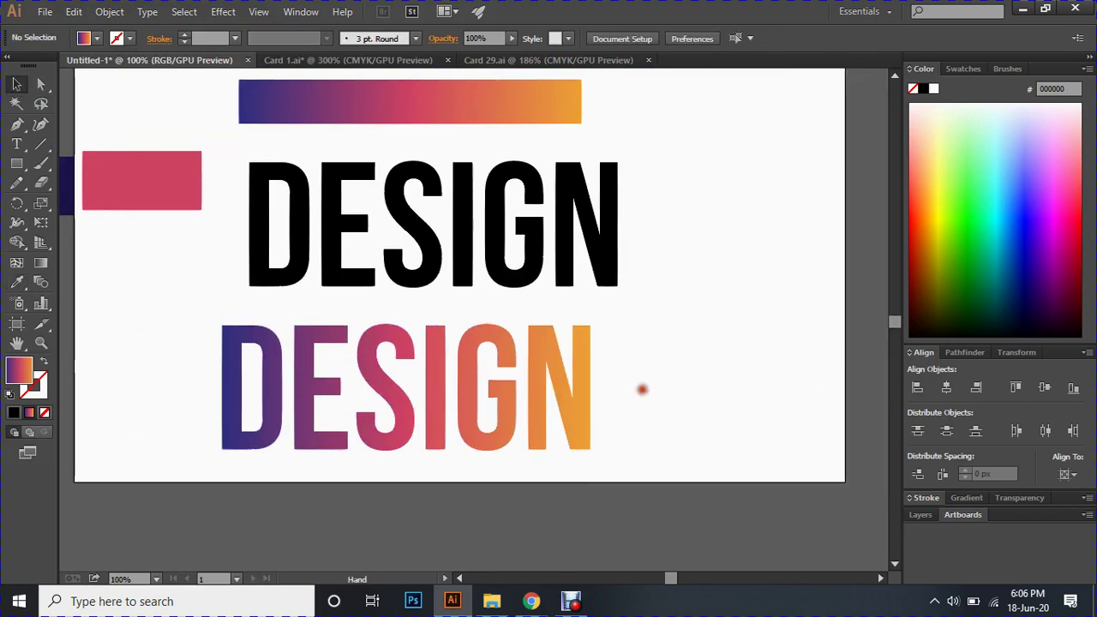
{"action": "left_click", "coordinate": [298, 384]}
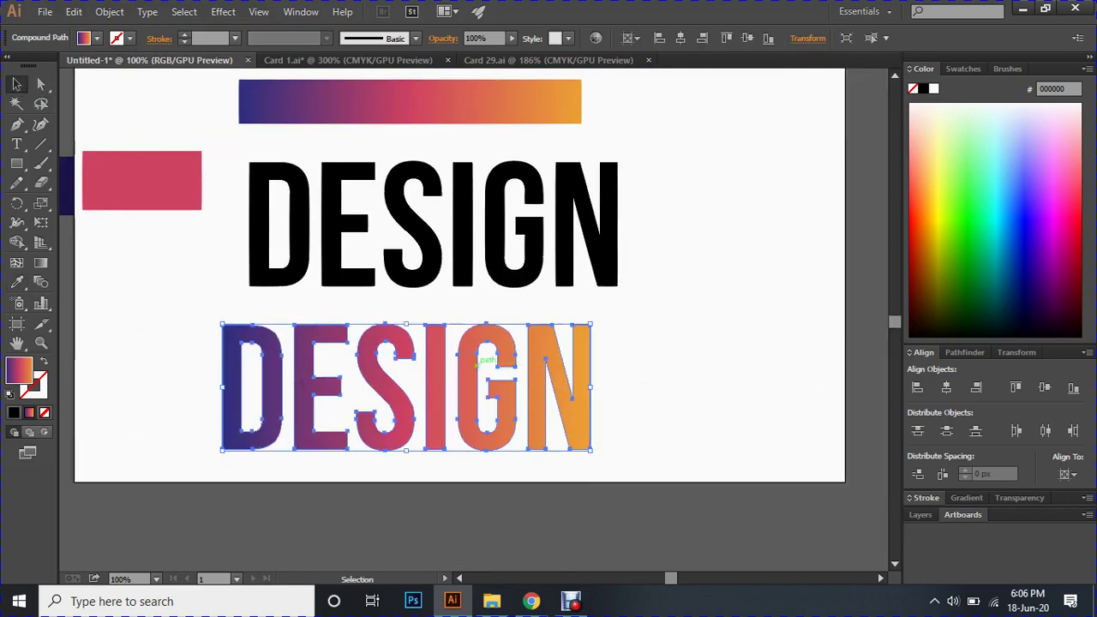
{"action": "left_click_drag", "start_coordinate": [436, 369], "coordinate": [468, 367]}
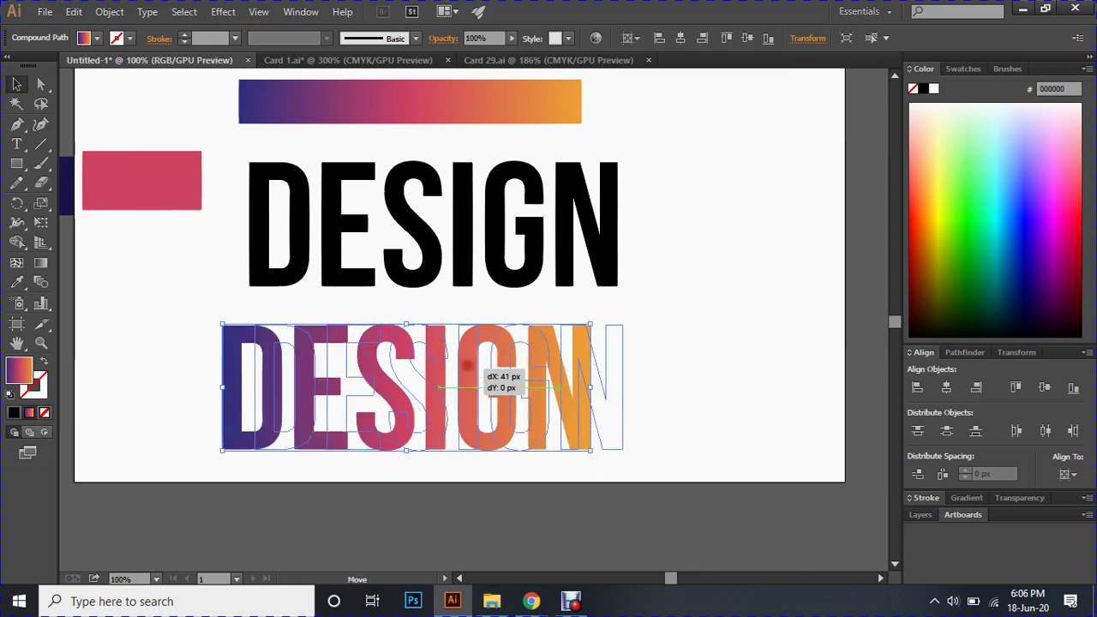
{"action": "left_click", "coordinate": [702, 333]}
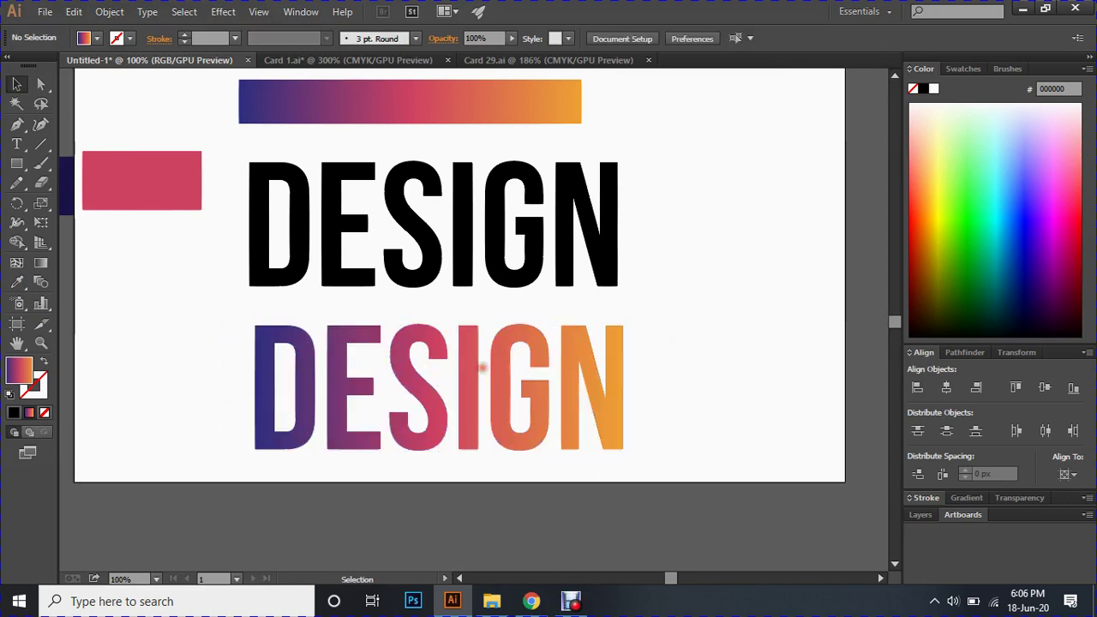
Step: Compare the black DESIGN text with the gradient DESIGN compound path by selecting each in turn
{"action": "left_click", "coordinate": [482, 367]}
{"action": "left_click", "coordinate": [465, 247]}
{"action": "scroll", "coordinate": [662, 279], "scroll_direction": "up", "scroll_amount": 1}
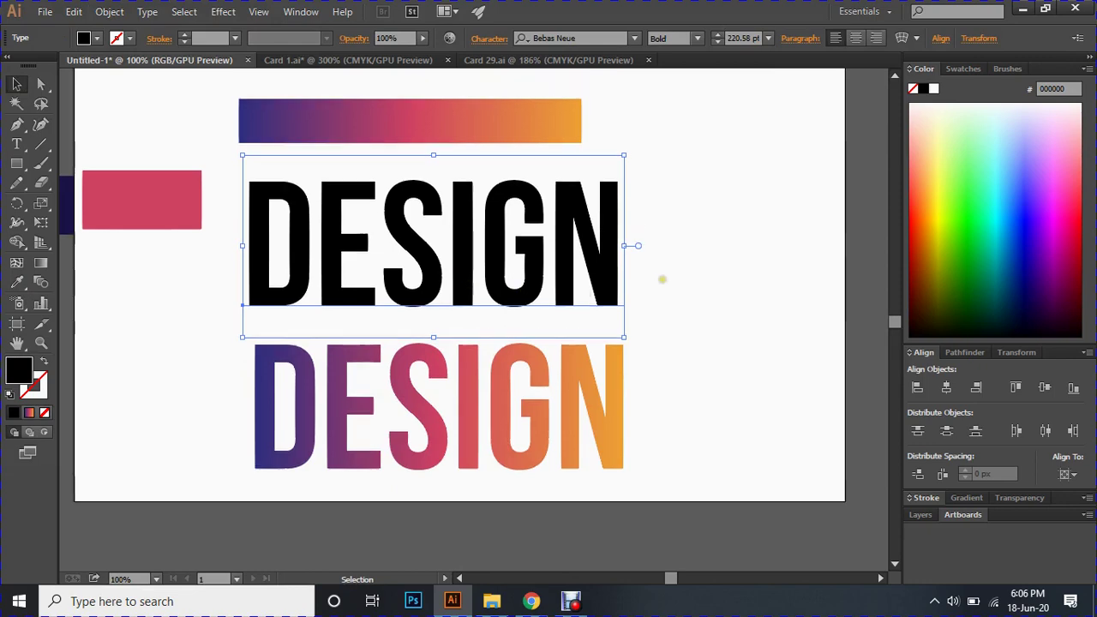
{"action": "scroll", "coordinate": [663, 279], "scroll_direction": "up", "scroll_amount": 1}
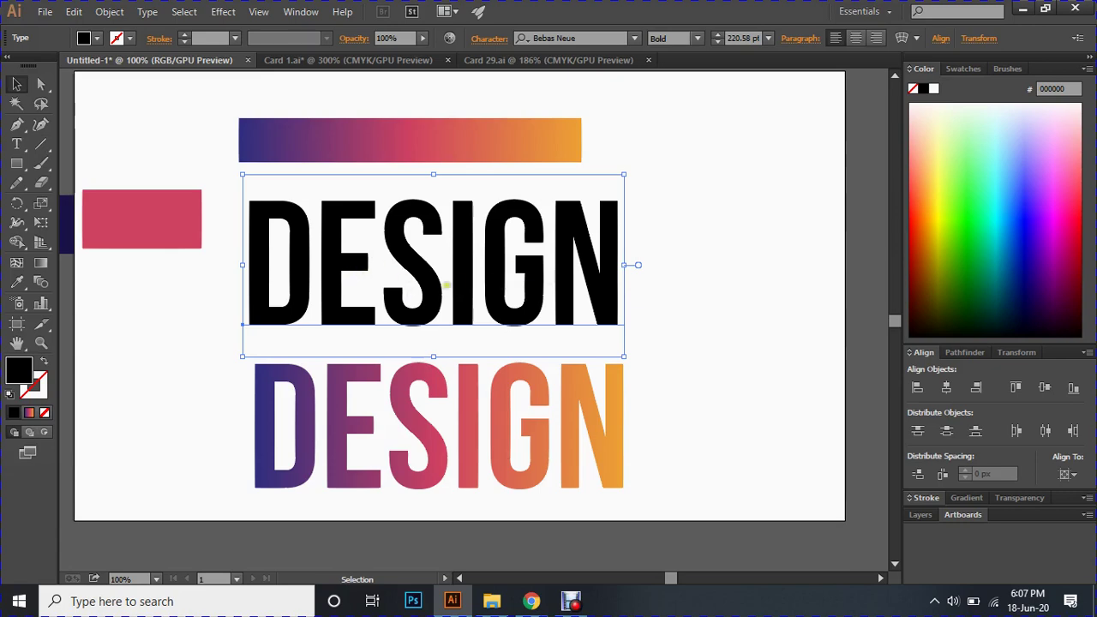
{"action": "left_click", "coordinate": [408, 414]}
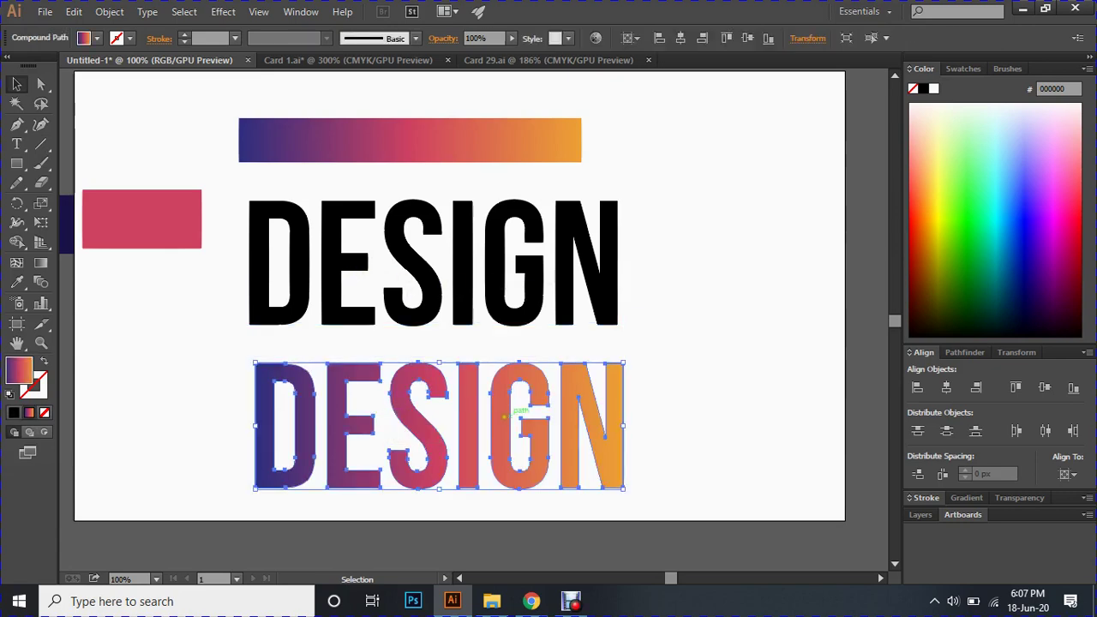
{"action": "scroll", "coordinate": [491, 413], "scroll_direction": "down", "scroll_amount": 1}
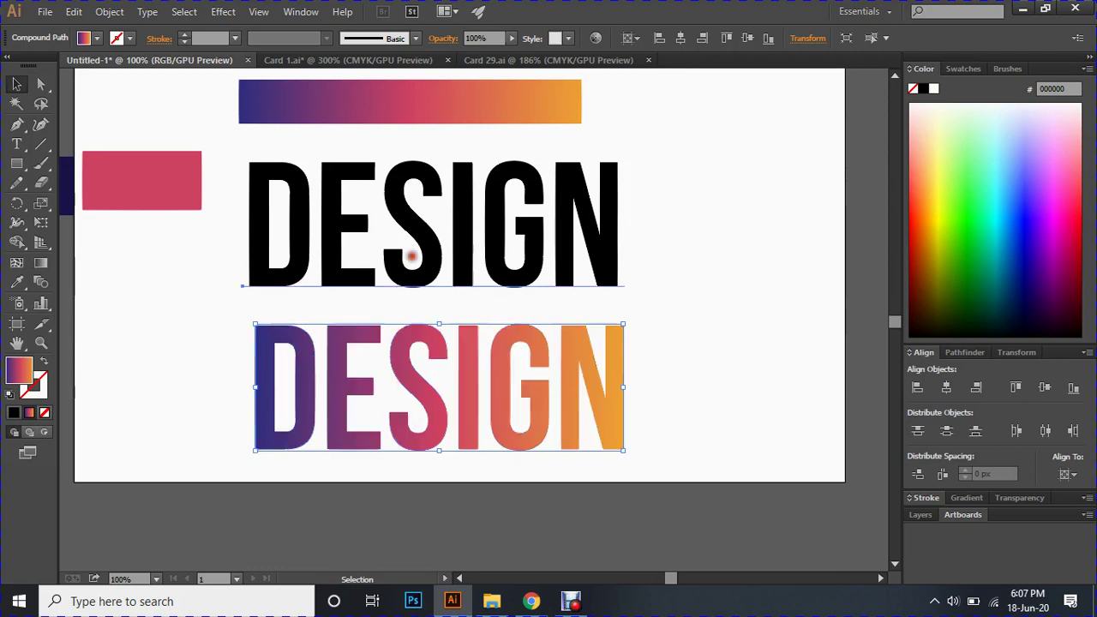
{"action": "left_click", "coordinate": [411, 245]}
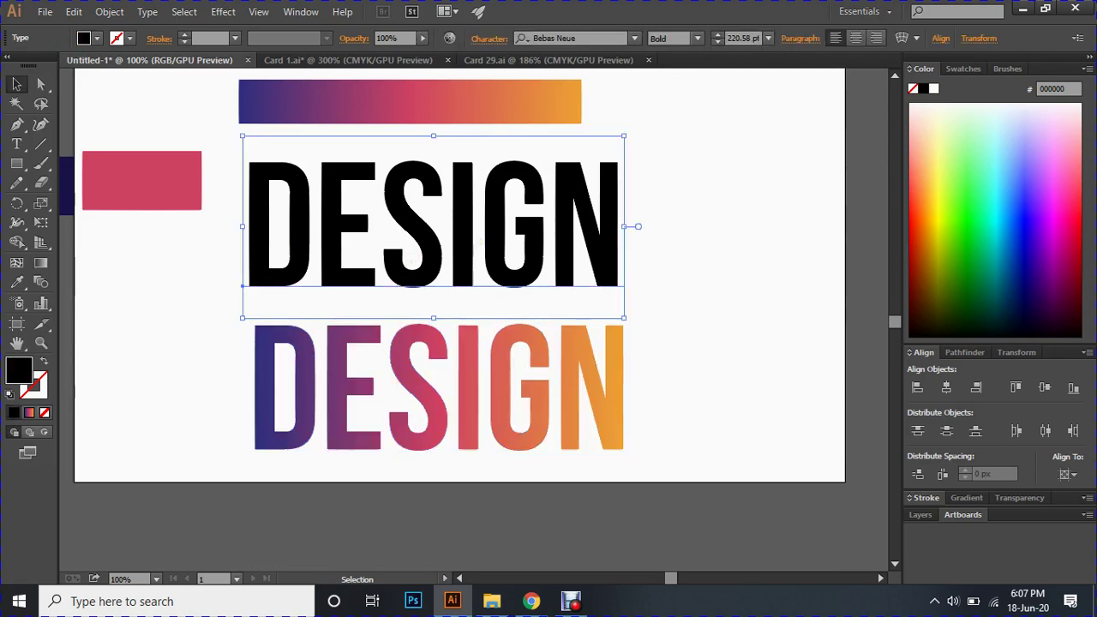
{"action": "scroll", "coordinate": [420, 256], "scroll_direction": "up", "scroll_amount": 1}
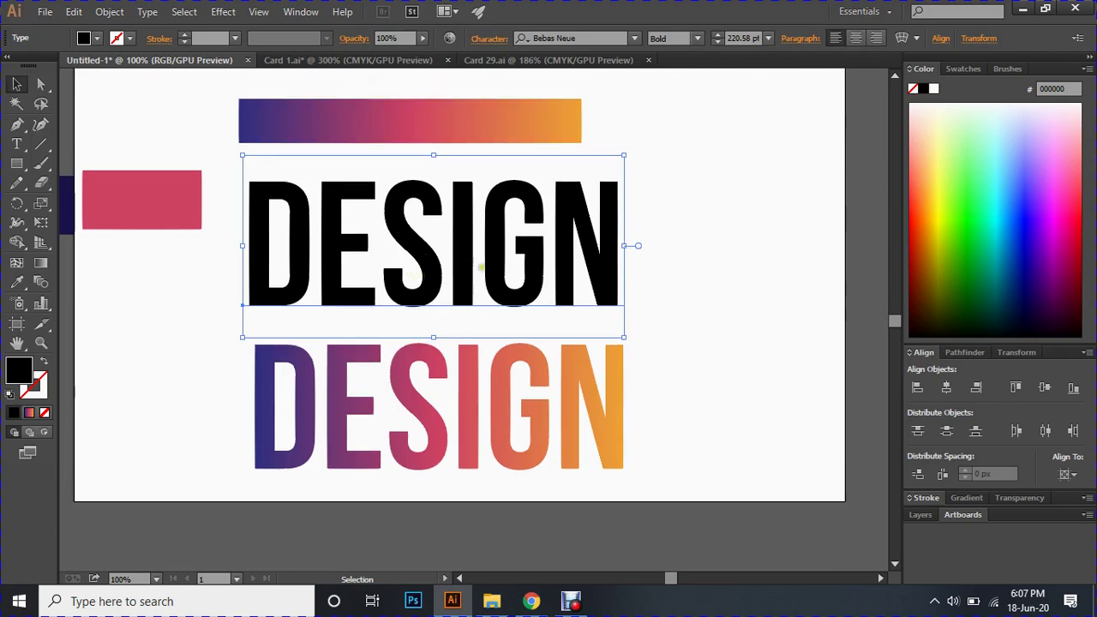
{"action": "scroll", "coordinate": [433, 301], "scroll_direction": "up", "scroll_amount": 1}
{"action": "scroll", "coordinate": [459, 281], "scroll_direction": "down", "scroll_amount": 2}
{"action": "scroll", "coordinate": [380, 291], "scroll_direction": "up", "scroll_amount": 1}
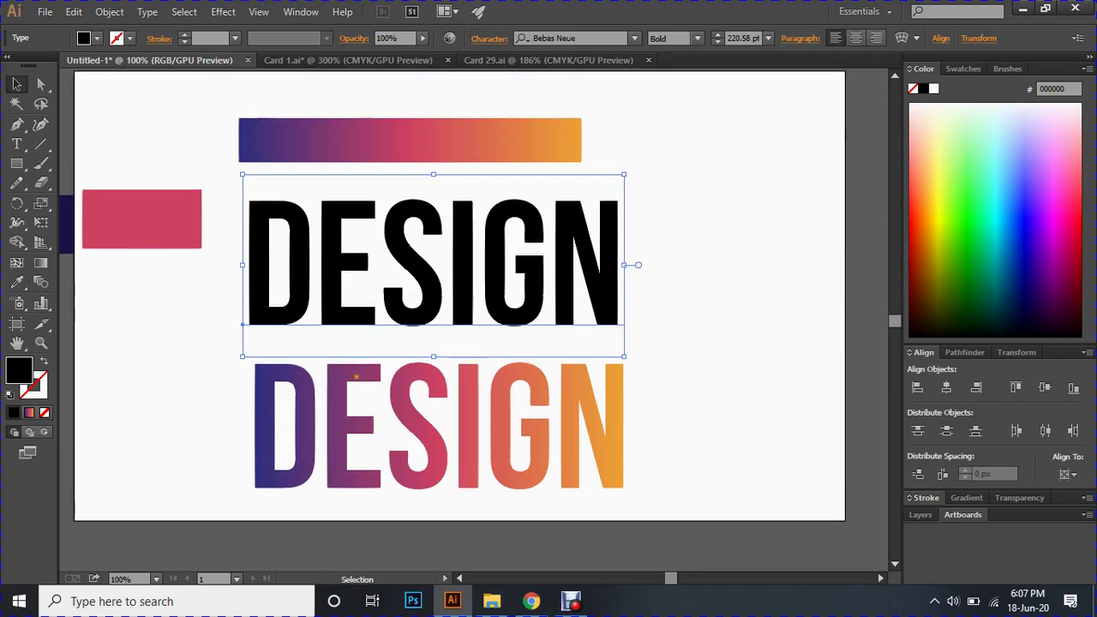
{"action": "left_click", "coordinate": [356, 378]}
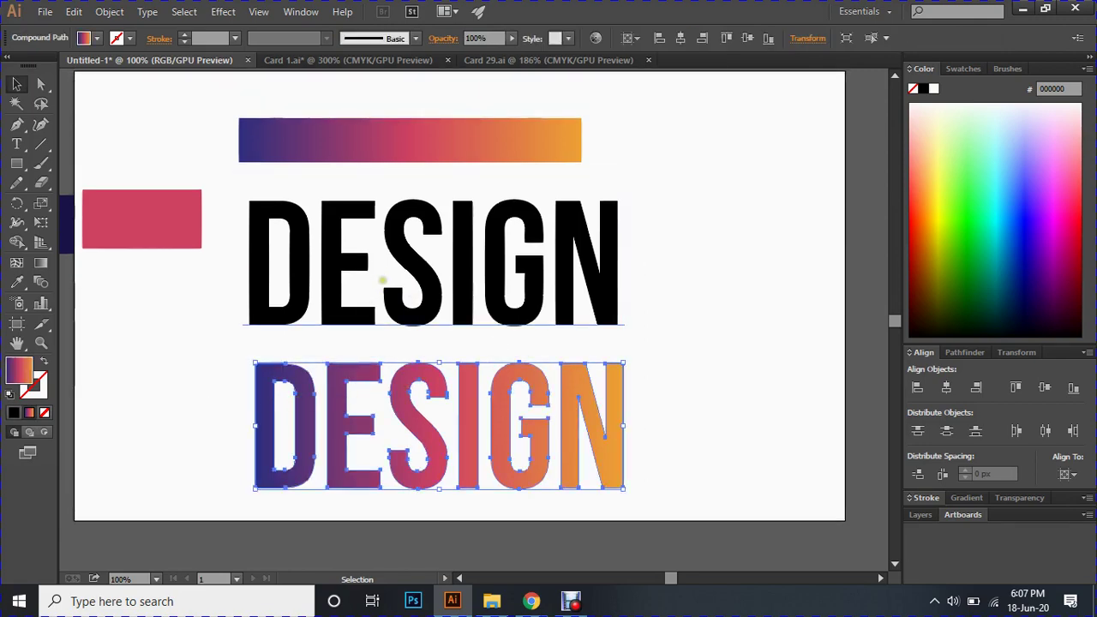
{"action": "left_click", "coordinate": [433, 280]}
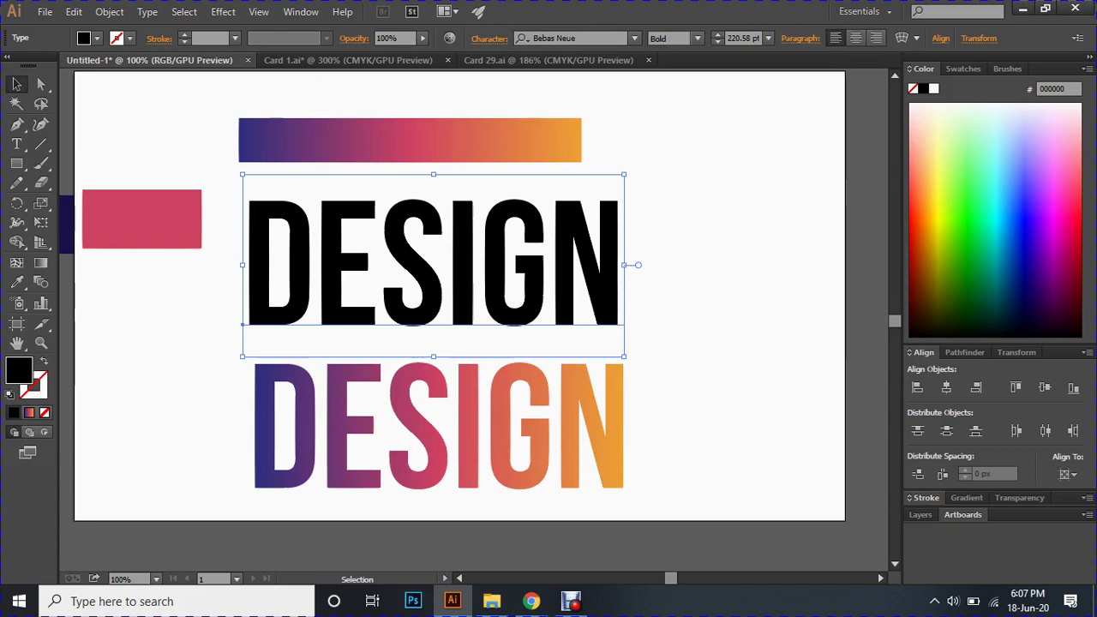
Step: Draw a wide, thin black rectangle across the artboard's left edge below the colour swatches and show the gradient settings
{"action": "left_click", "coordinate": [686, 319]}
{"action": "left_click_drag", "start_coordinate": [687, 319], "coordinate": [434, 328]}
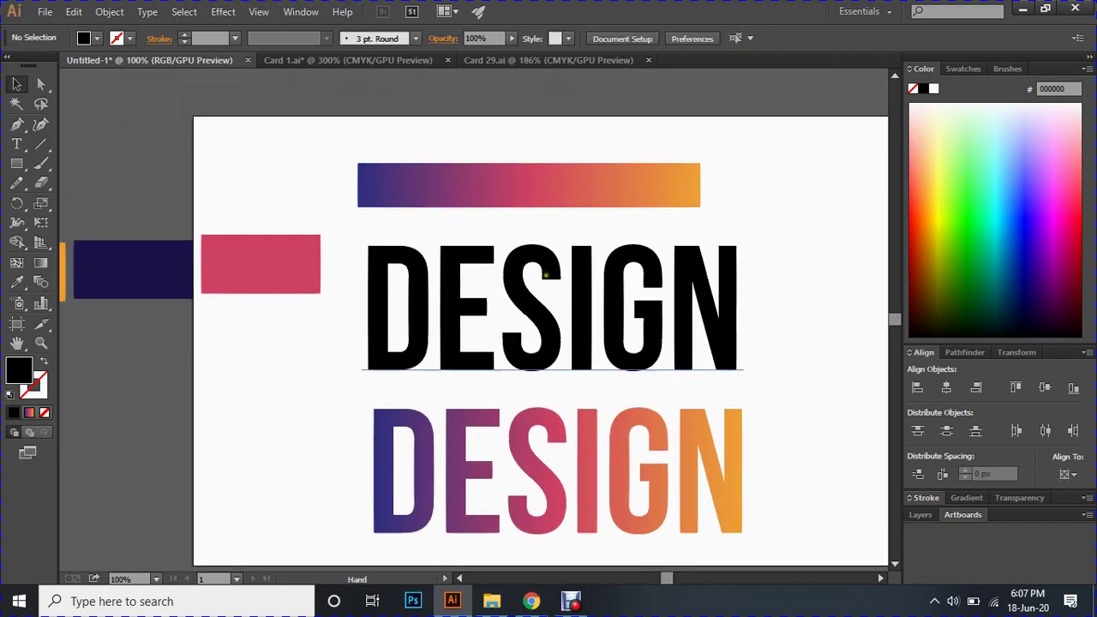
{"action": "mouse_move", "coordinate": [574, 248]}
{"action": "left_mouse_down"}
{"action": "mouse_move", "coordinate": [527, 245]}
{"action": "mouse_move", "coordinate": [587, 259]}
{"action": "left_mouse_up"}
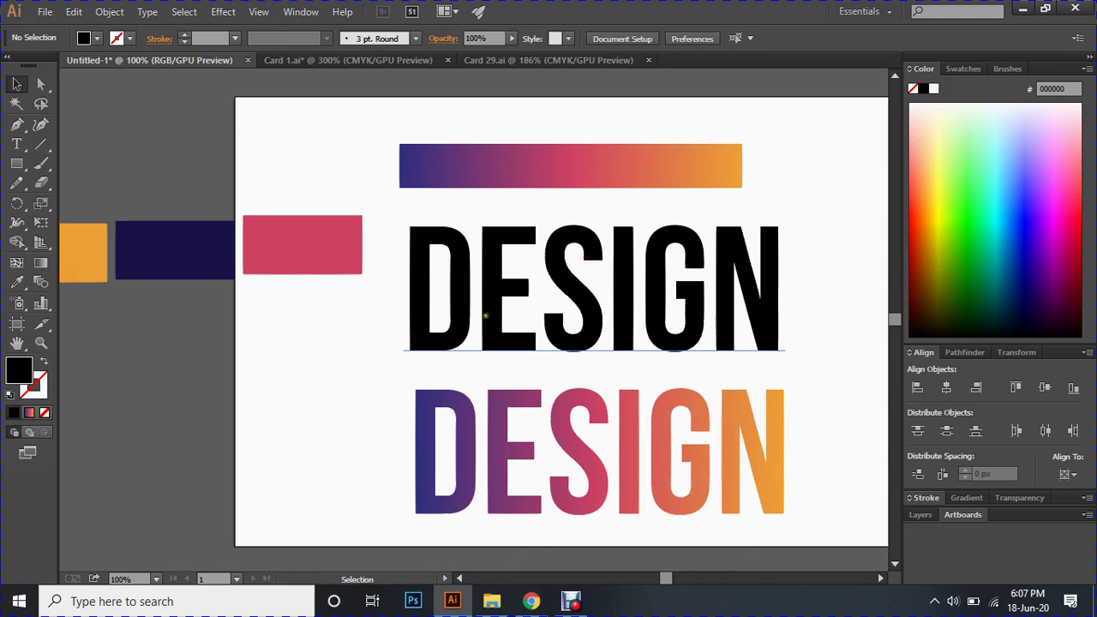
{"action": "left_click_drag", "start_coordinate": [397, 306], "coordinate": [441, 269]}
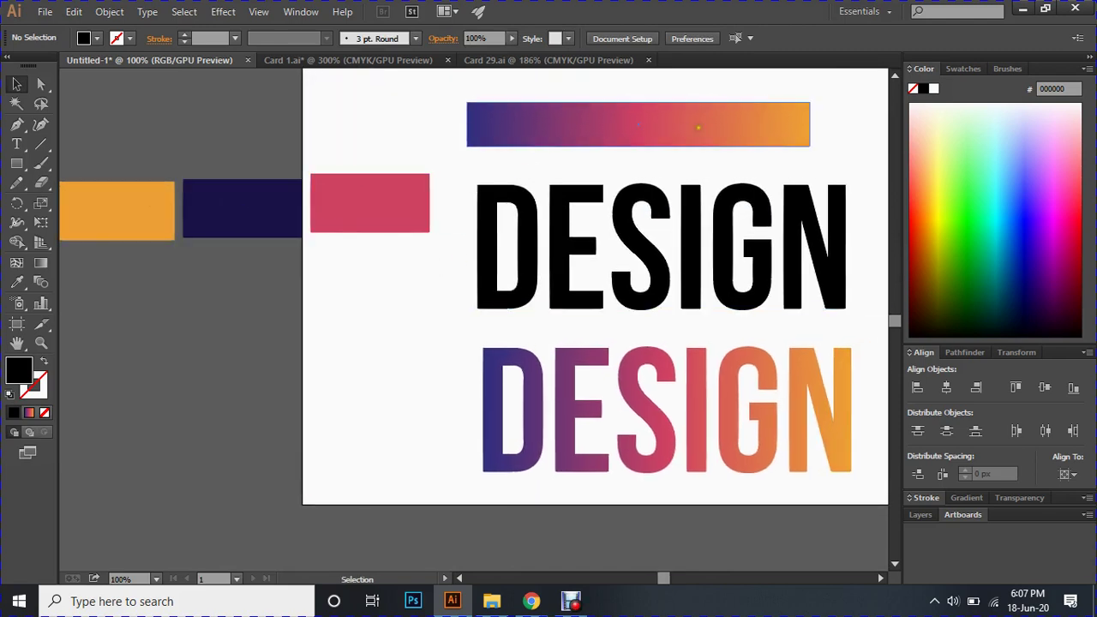
{"action": "left_click_drag", "start_coordinate": [660, 225], "coordinate": [592, 243]}
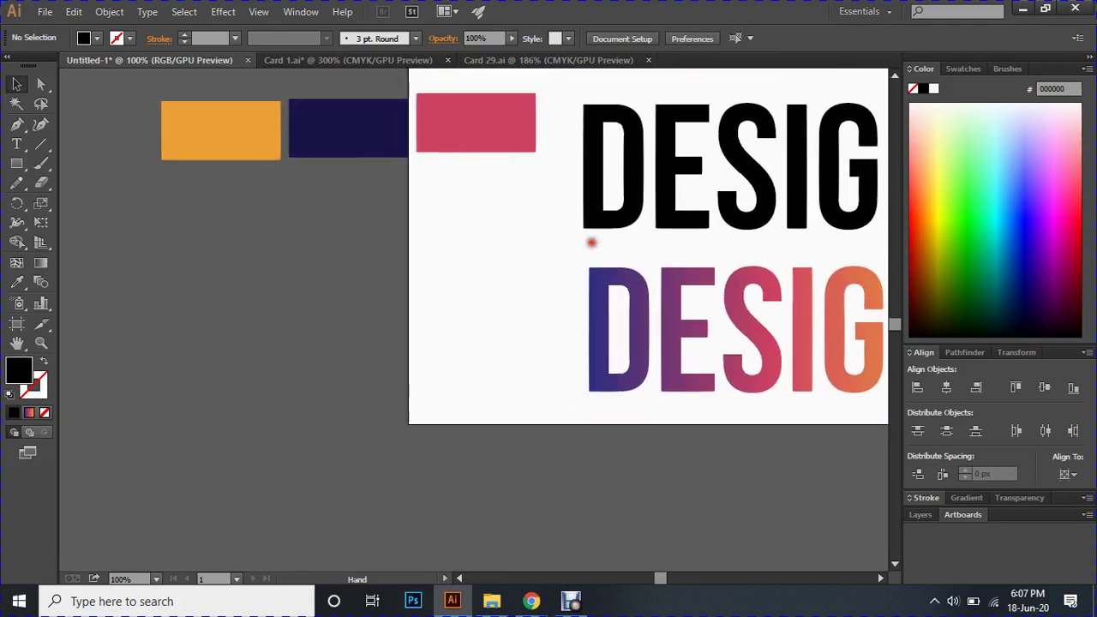
{"action": "left_click", "coordinate": [16, 164]}
{"action": "left_click_drag", "start_coordinate": [374, 248], "coordinate": [564, 290]}
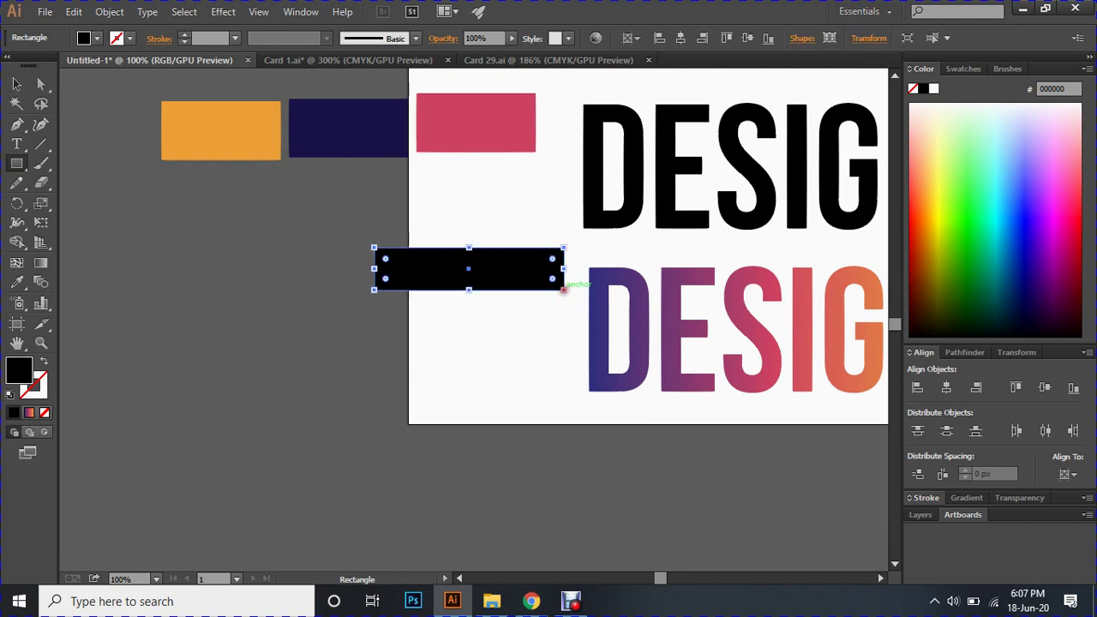
{"action": "left_click", "coordinate": [17, 83]}
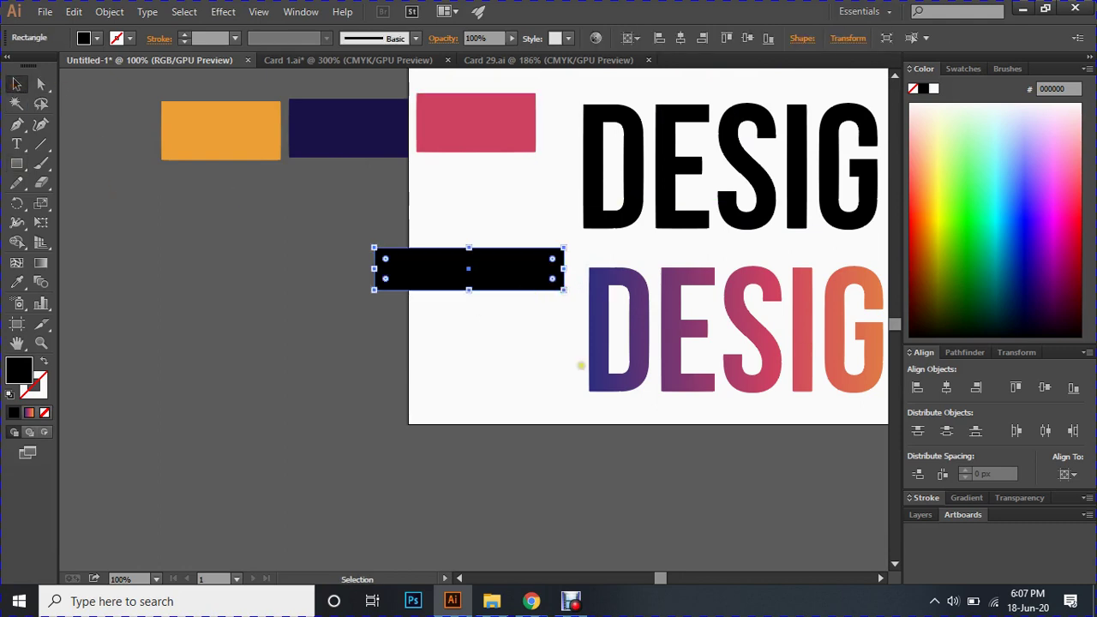
{"action": "left_click", "coordinate": [967, 498]}
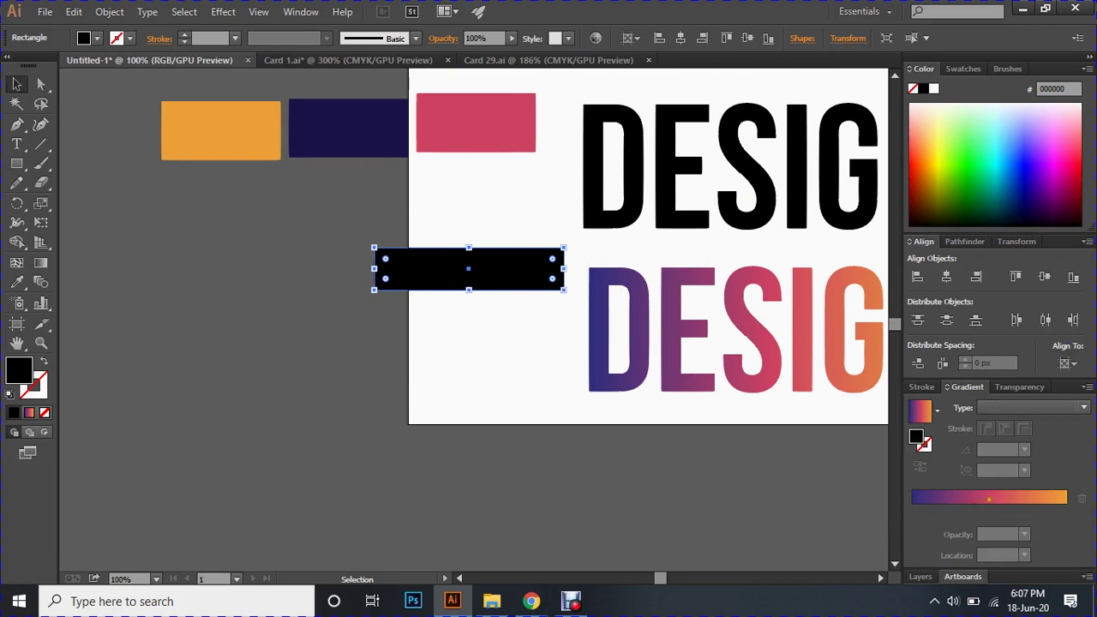
{"action": "left_click", "coordinate": [974, 499]}
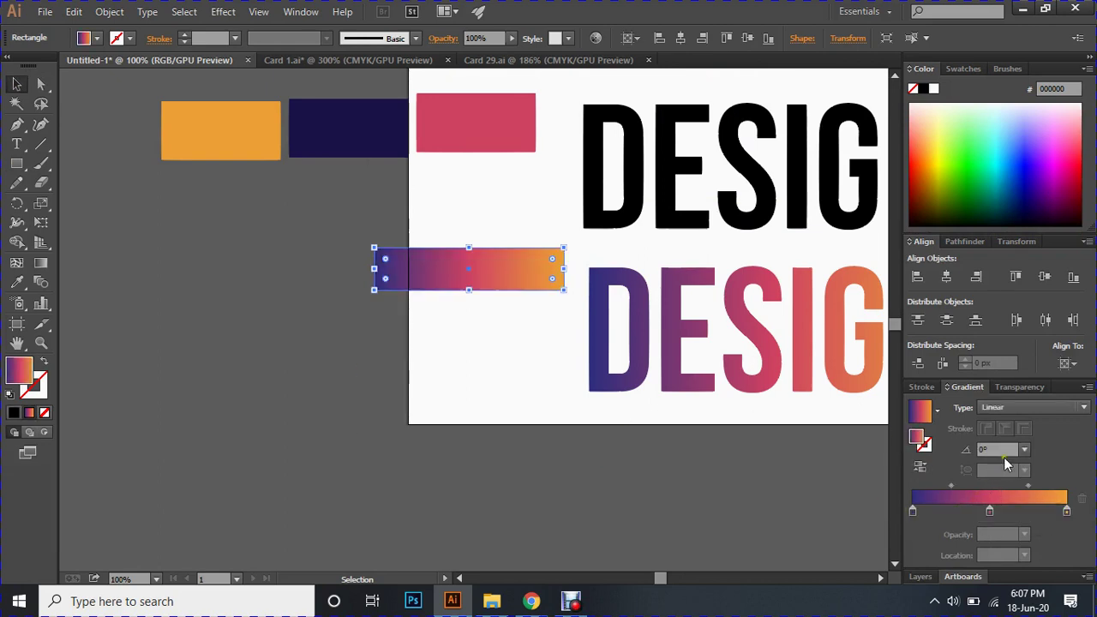
{"action": "left_click", "coordinate": [14, 412]}
{"action": "left_click", "coordinate": [382, 386]}
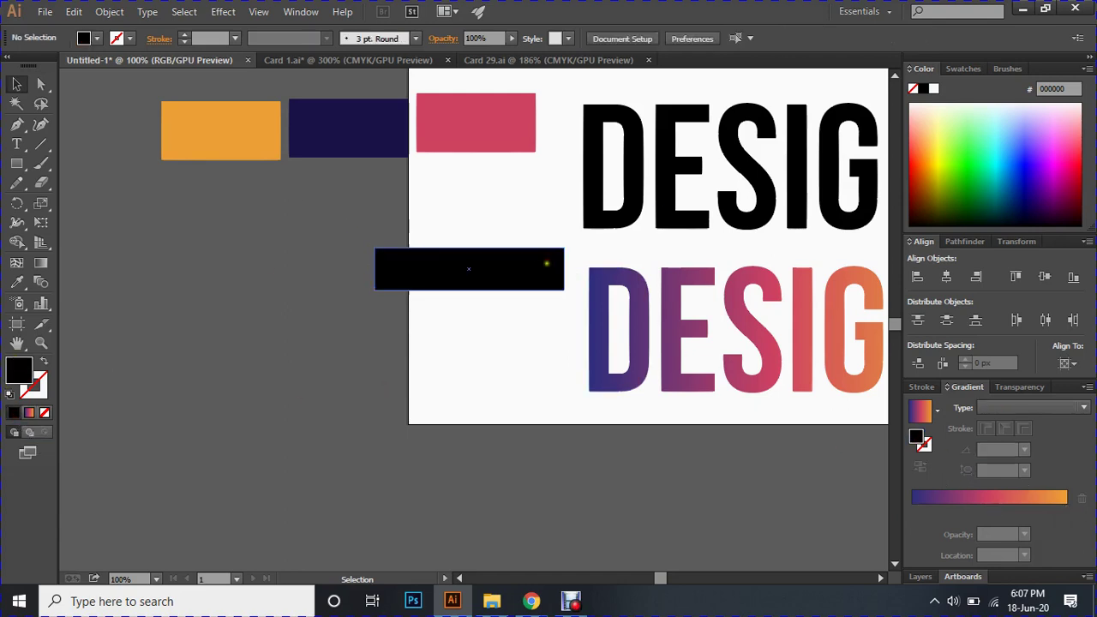
Step: Fill the new rectangle with the linear gradient, reduced to pink and orange stops with the pink stop at 1.53%
{"action": "left_click", "coordinate": [549, 262]}
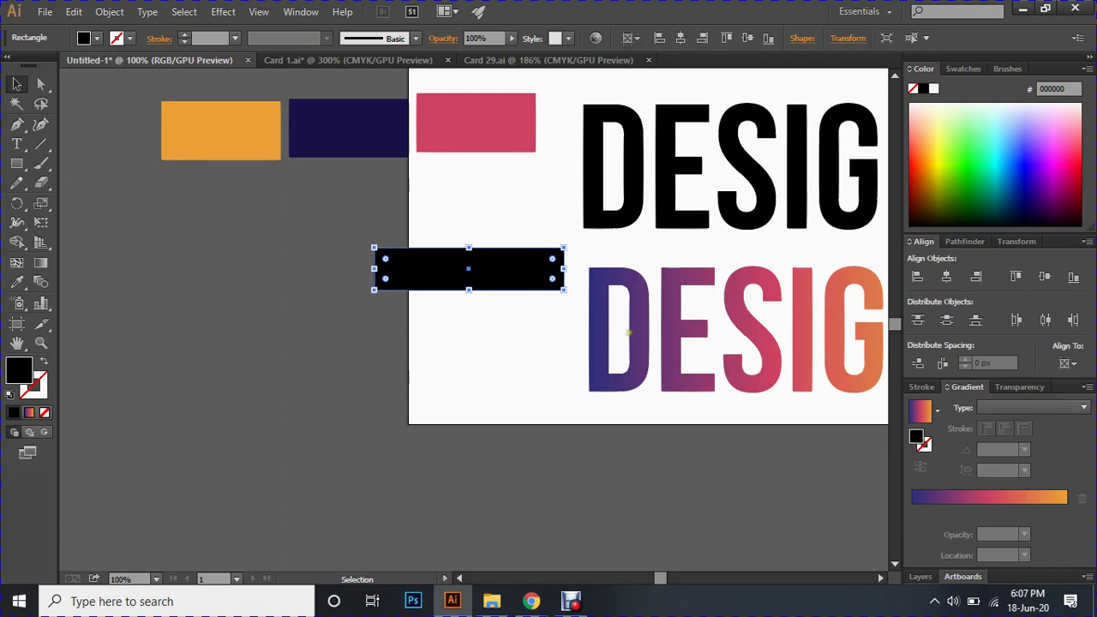
{"action": "left_click", "coordinate": [945, 493]}
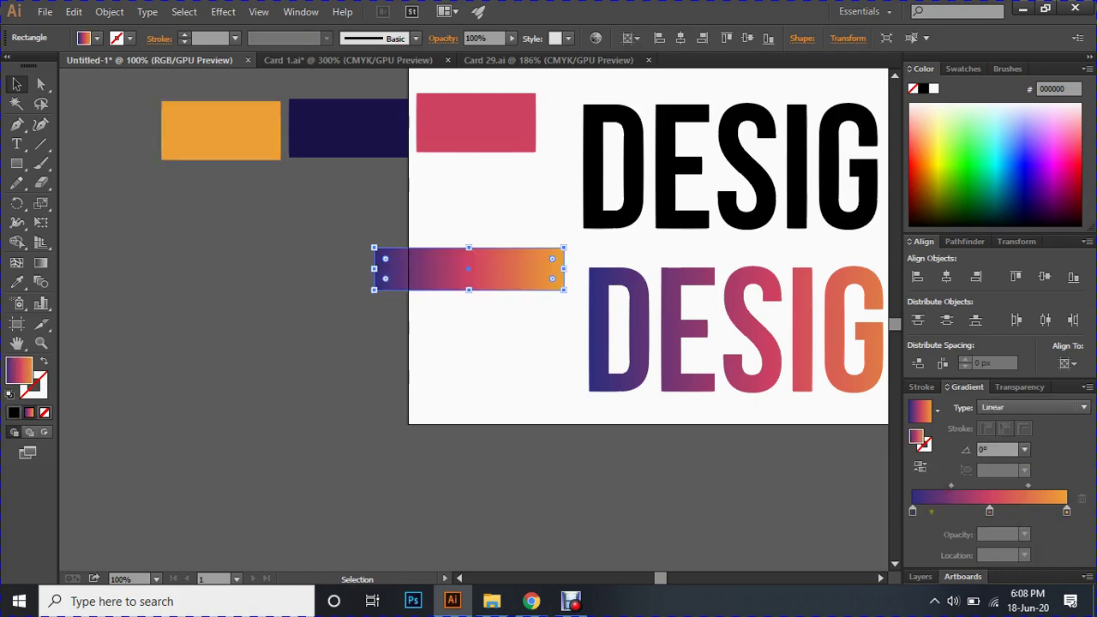
{"action": "left_click_drag", "start_coordinate": [912, 513], "coordinate": [934, 570]}
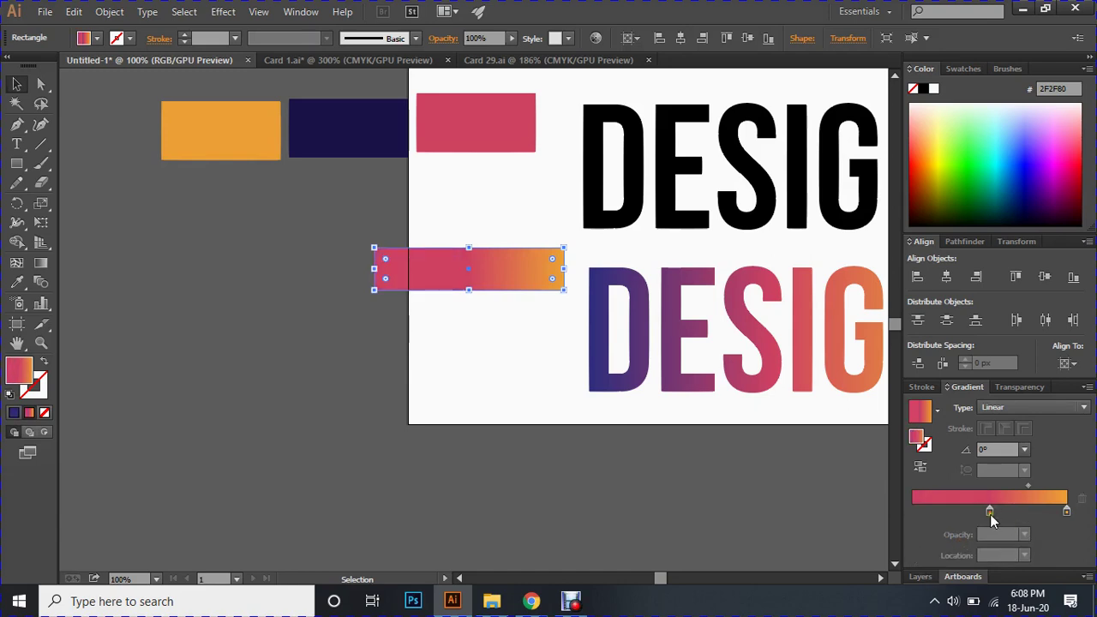
{"action": "left_click_drag", "start_coordinate": [990, 513], "coordinate": [913, 512]}
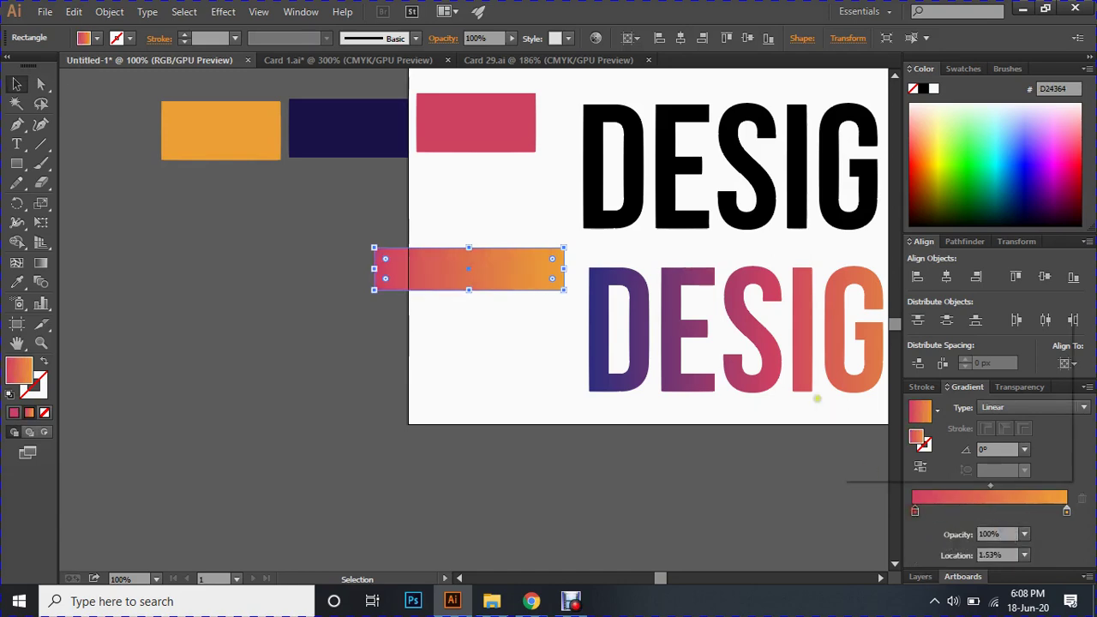
Step: Recolour the rectangle's pink gradient stop to black and place it at 28.06%
{"action": "double_click", "coordinate": [913, 510]}
{"action": "left_click", "coordinate": [889, 347]}
{"action": "left_click", "coordinate": [1067, 511]}
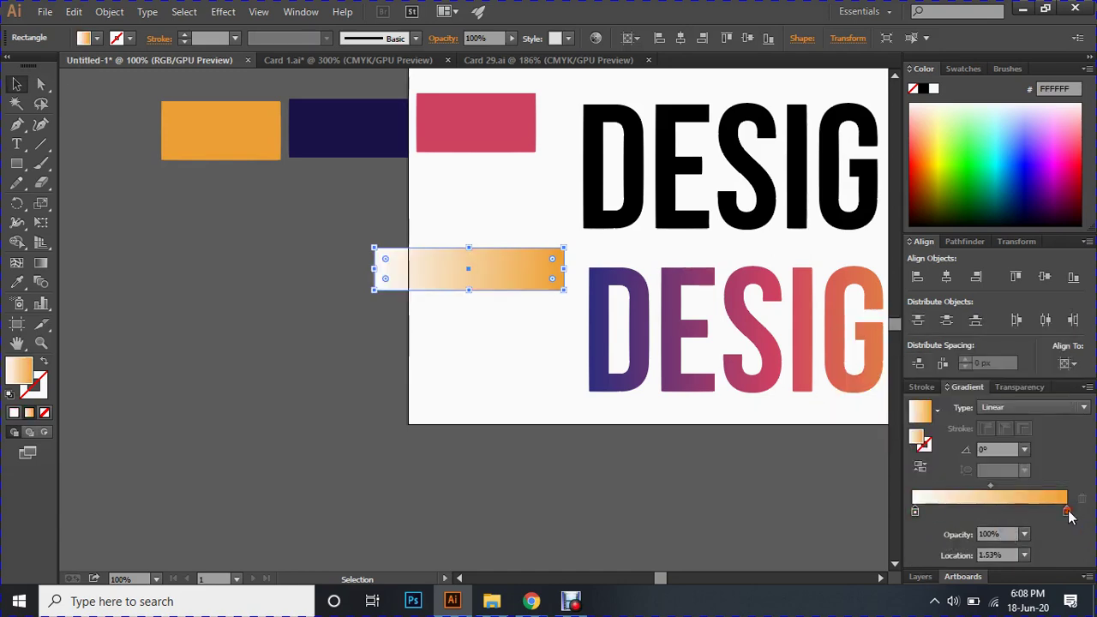
{"action": "left_click", "coordinate": [956, 501]}
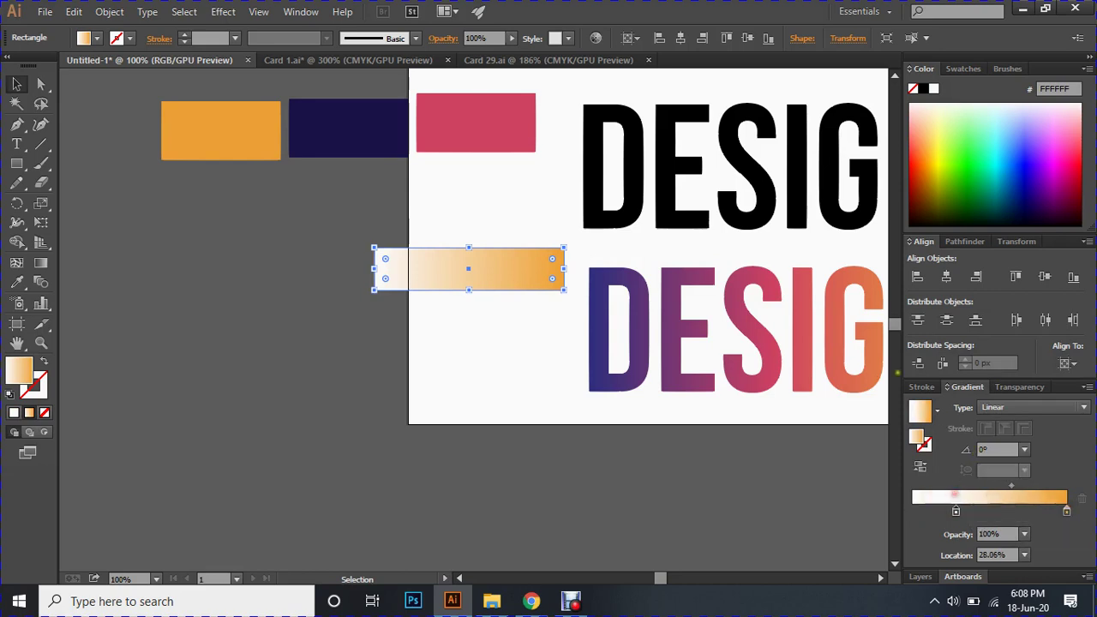
{"action": "double_click", "coordinate": [1036, 509]}
{"action": "left_click", "coordinate": [892, 383]}
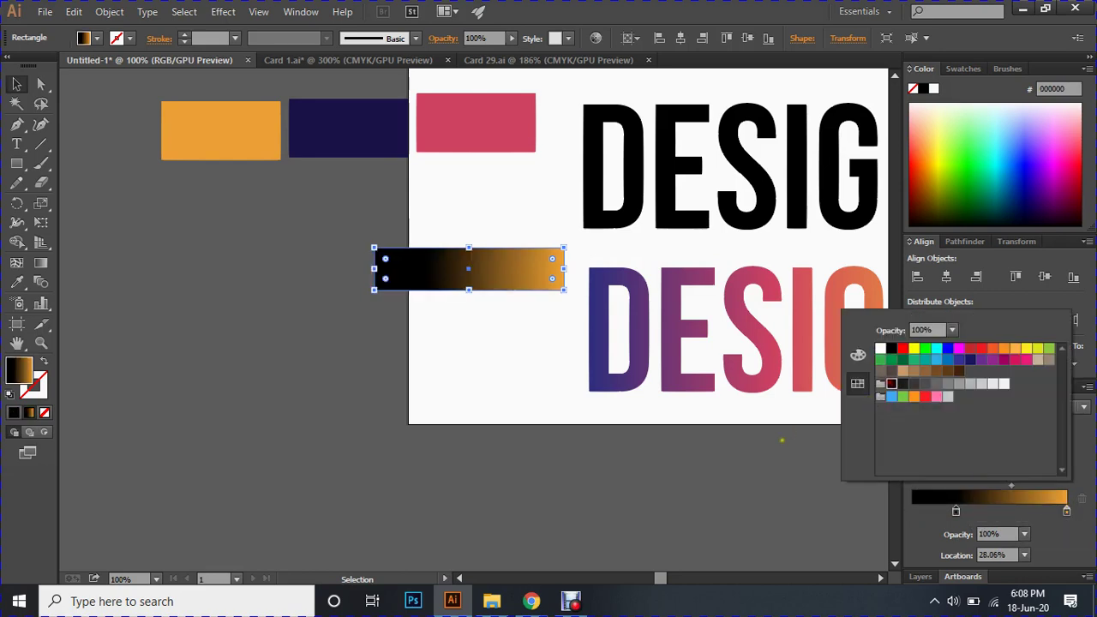
Step: Set the rectangle's orange end gradient stop to white, FFFFFF
{"action": "left_click", "coordinate": [1068, 514]}
{"action": "left_click", "coordinate": [1067, 514]}
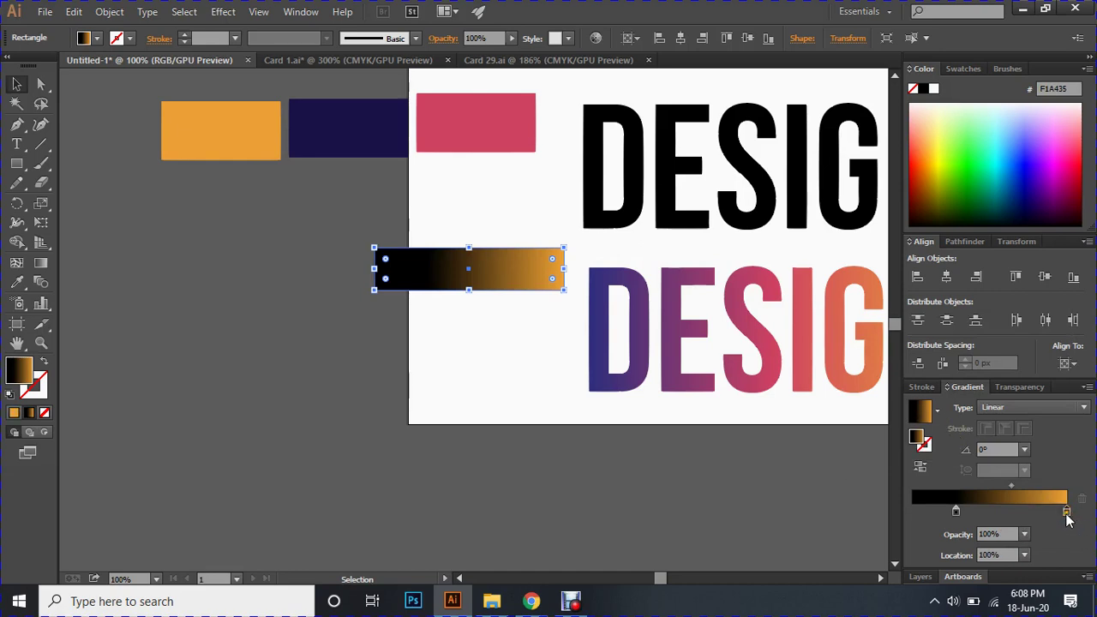
{"action": "double_click", "coordinate": [919, 438]}
{"action": "type", "text": "ffffff"}
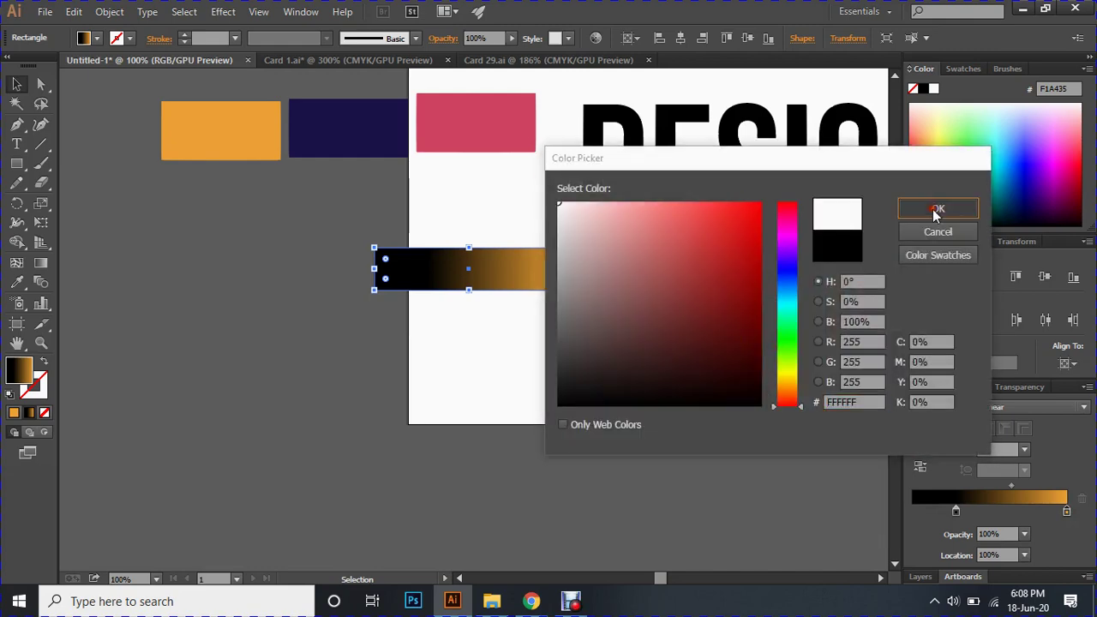
{"action": "left_click", "coordinate": [934, 210]}
Step: Move the rectangle off the artboard beneath the orange and navy swatches and place its black gradient stop at 0%
{"action": "left_click_drag", "start_coordinate": [472, 265], "coordinate": [292, 232]}
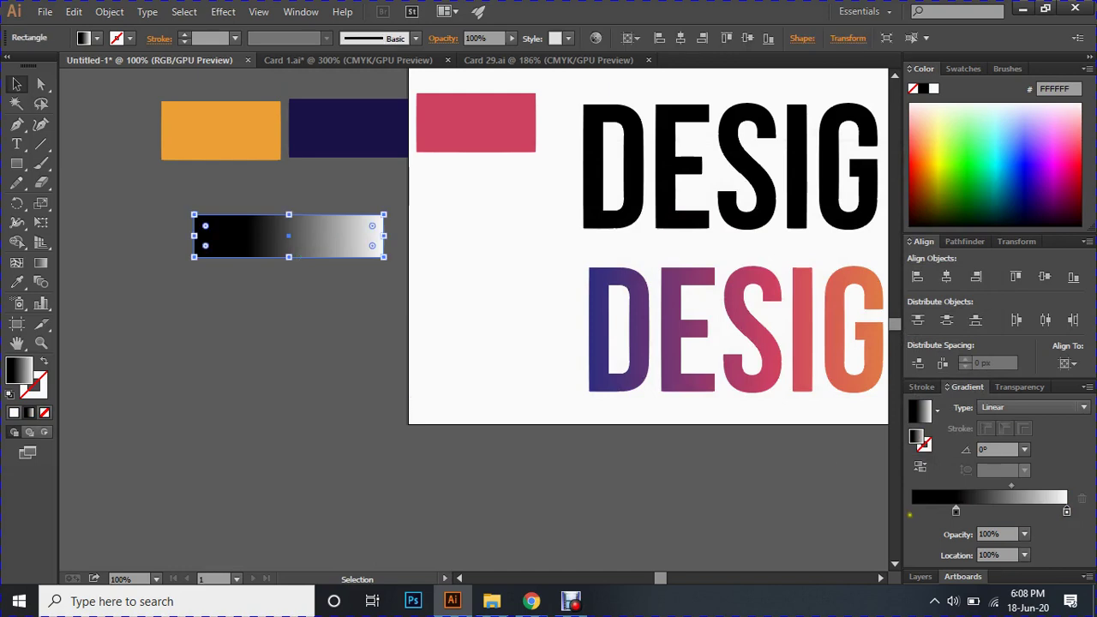
{"action": "left_click_drag", "start_coordinate": [958, 519], "coordinate": [886, 513]}
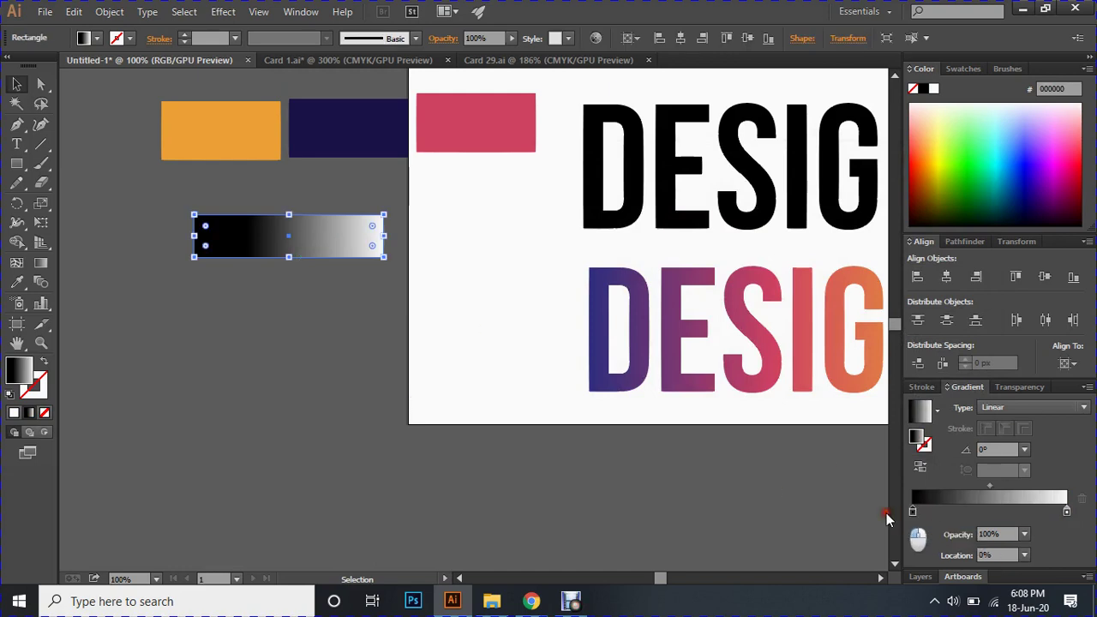
{"action": "left_click", "coordinate": [313, 276]}
Step: Try the black gradient stop of the black-to-white rectangle at 38.27%, and return it to 0%
{"action": "left_click_drag", "start_coordinate": [420, 309], "coordinate": [331, 375]}
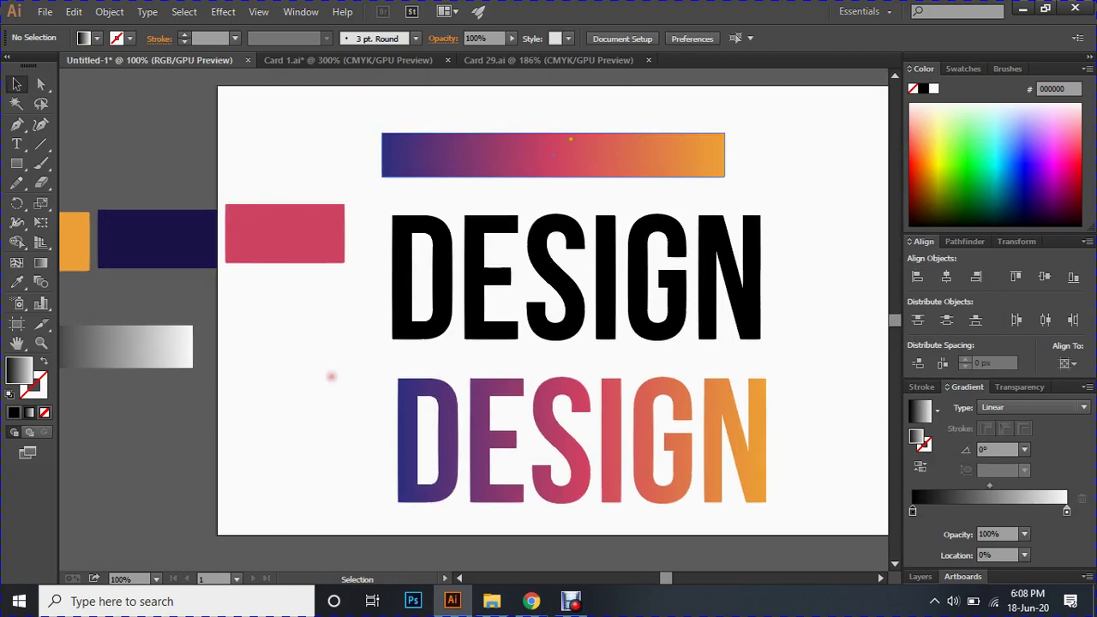
{"action": "left_click_drag", "start_coordinate": [304, 331], "coordinate": [438, 323]}
{"action": "left_click", "coordinate": [236, 295]}
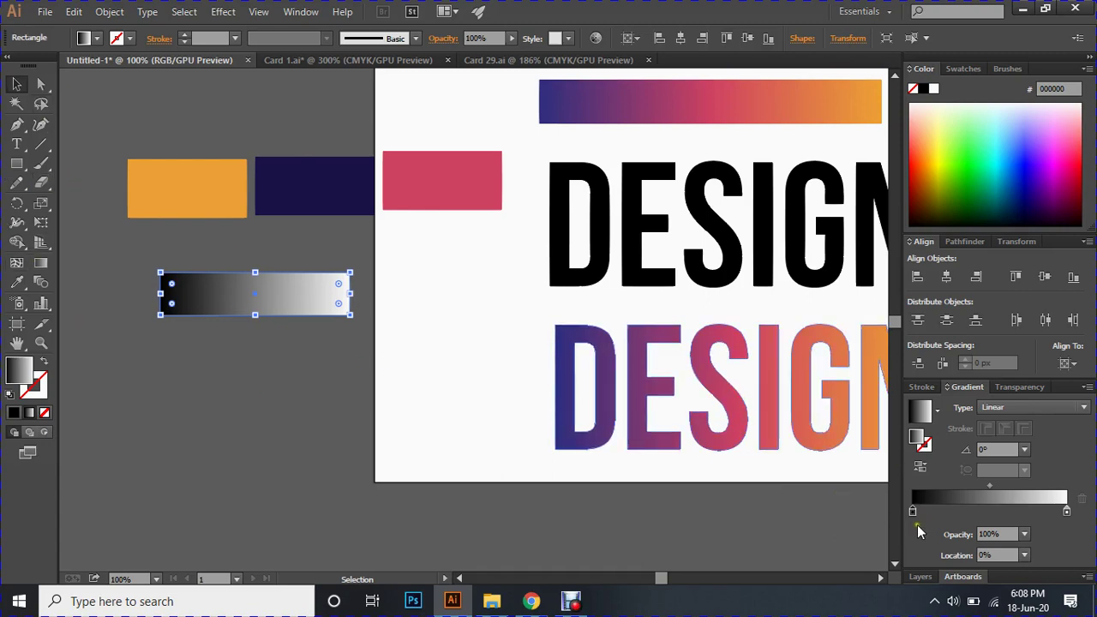
{"action": "left_click", "coordinate": [972, 500]}
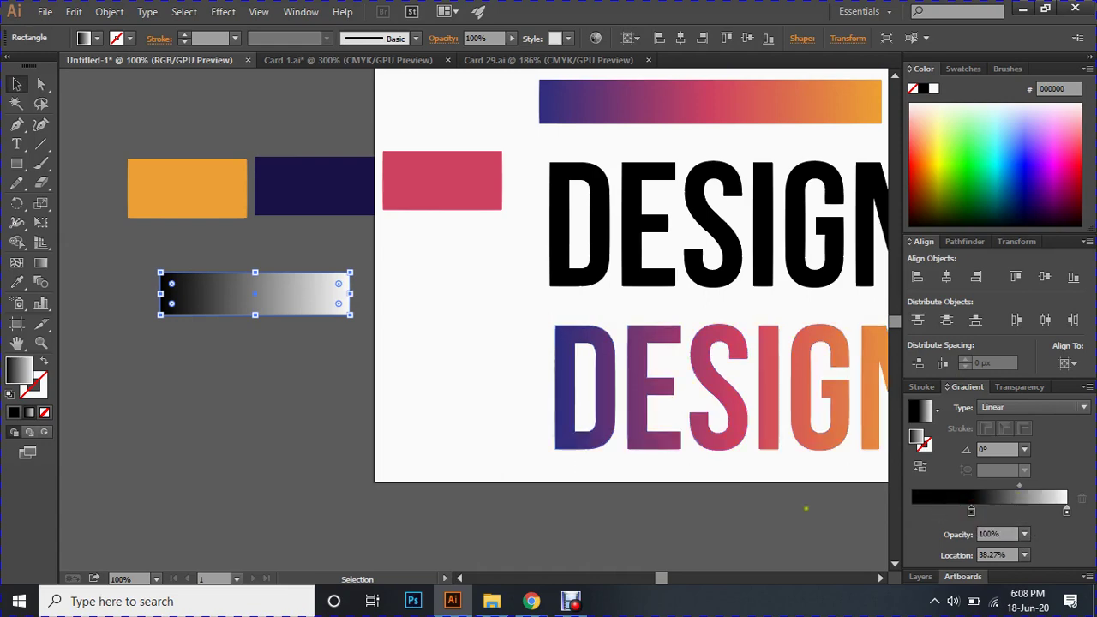
{"action": "left_click_drag", "start_coordinate": [971, 513], "coordinate": [877, 519]}
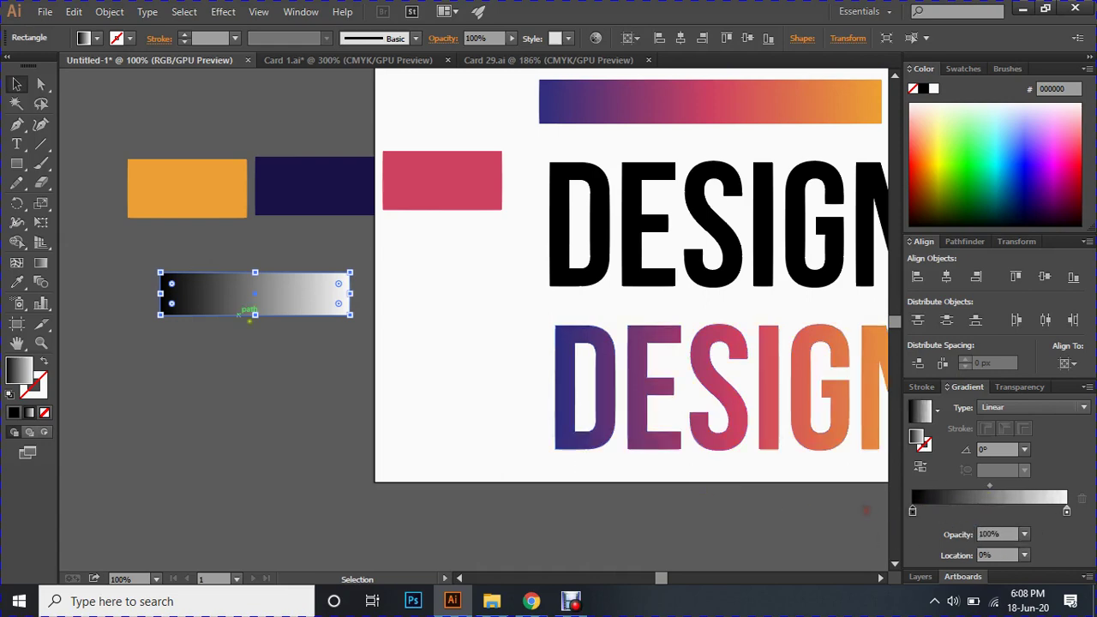
{"action": "left_click", "coordinate": [286, 340]}
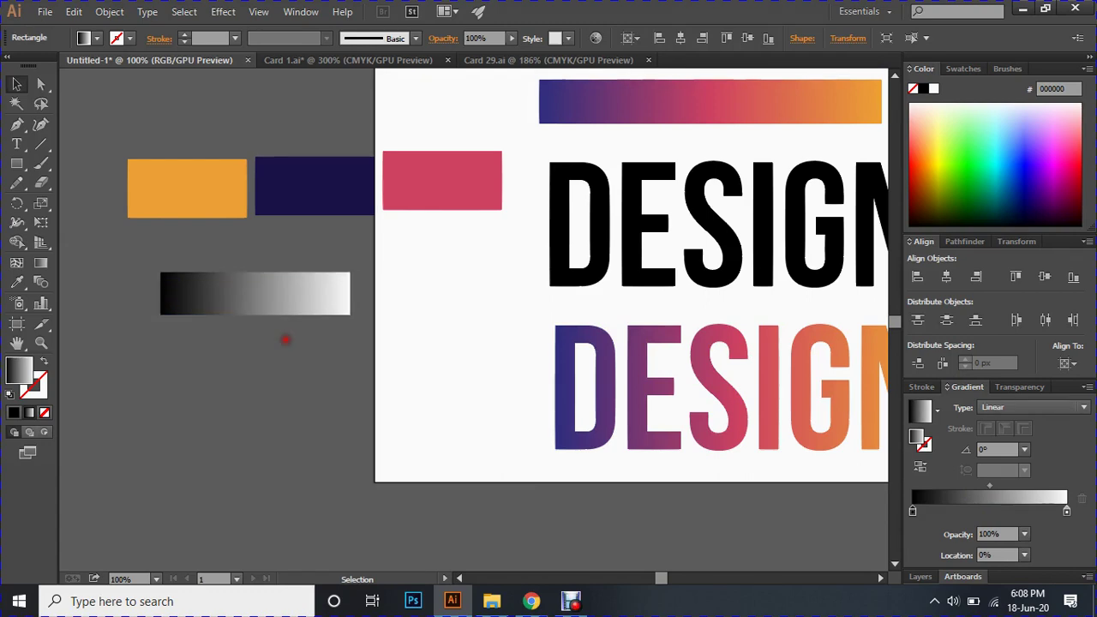
{"action": "left_click", "coordinate": [282, 301]}
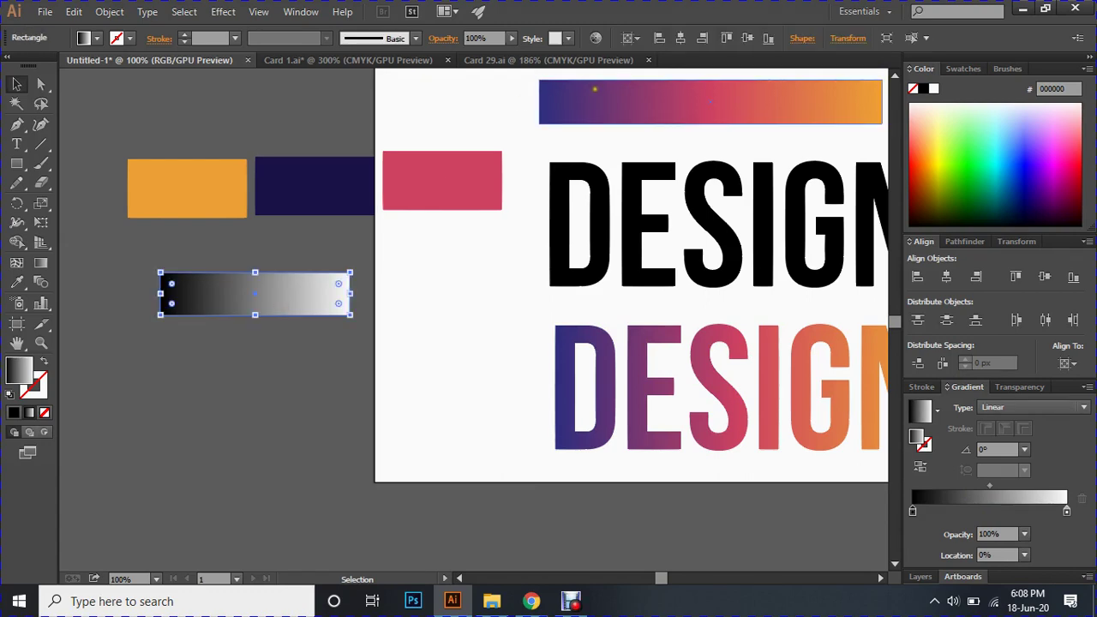
{"action": "left_click", "coordinate": [432, 327]}
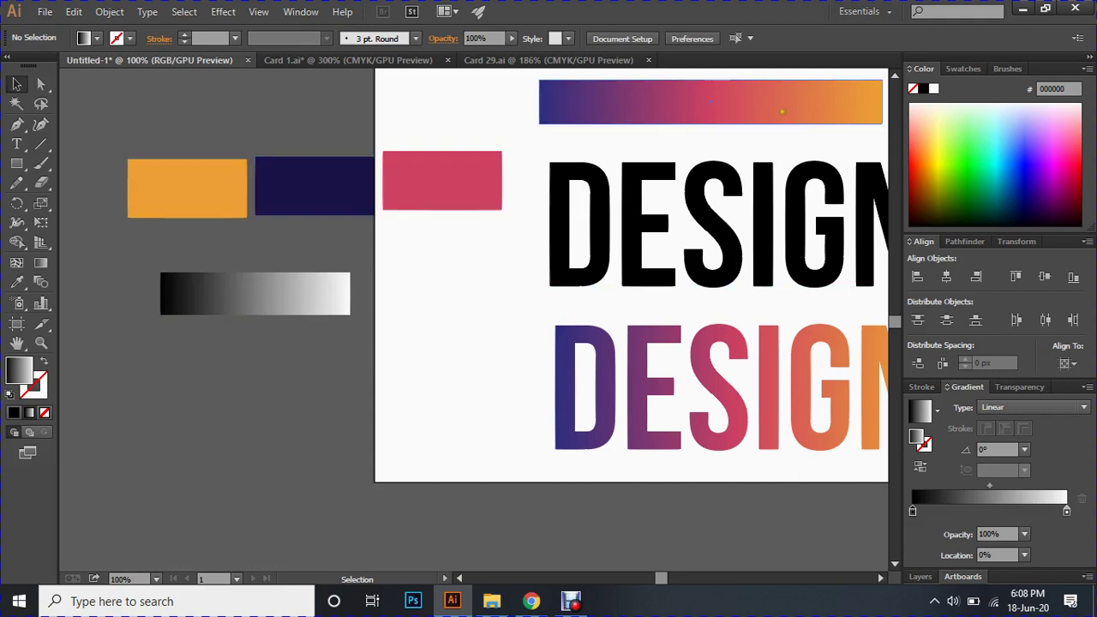
Step: Examine the orange, navy and pink swatch rectangles as source colours for the gradient
{"action": "left_click", "coordinate": [438, 186]}
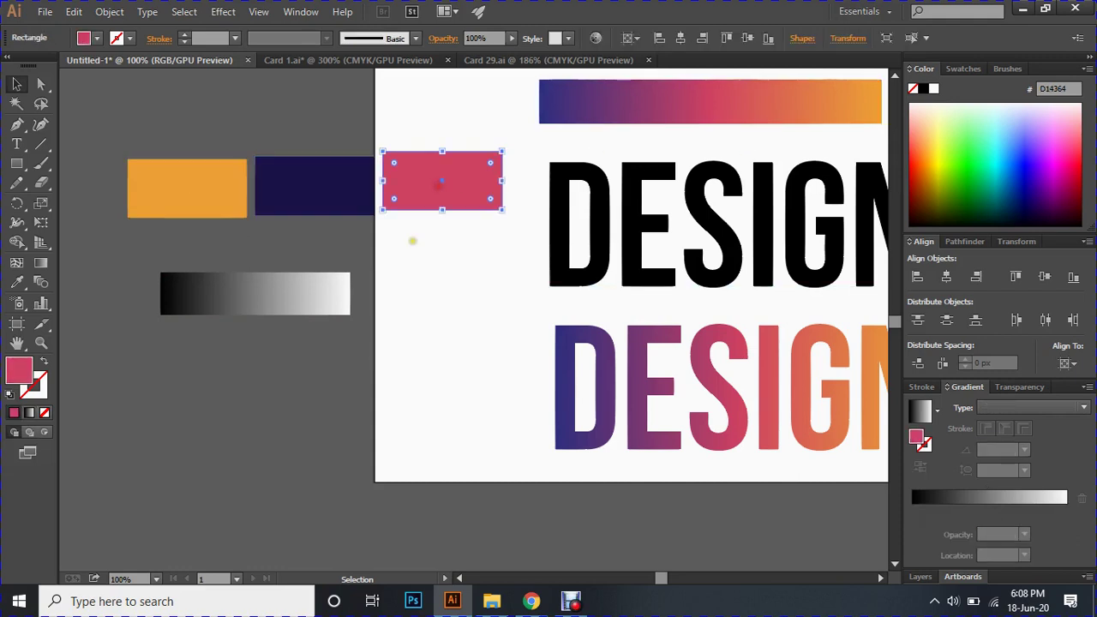
{"action": "left_click", "coordinate": [419, 253]}
{"action": "left_click_drag", "start_coordinate": [145, 135], "coordinate": [448, 252]}
{"action": "left_click", "coordinate": [161, 133]}
{"action": "left_click_drag", "start_coordinate": [161, 133], "coordinate": [486, 215]}
{"action": "left_click", "coordinate": [470, 258]}
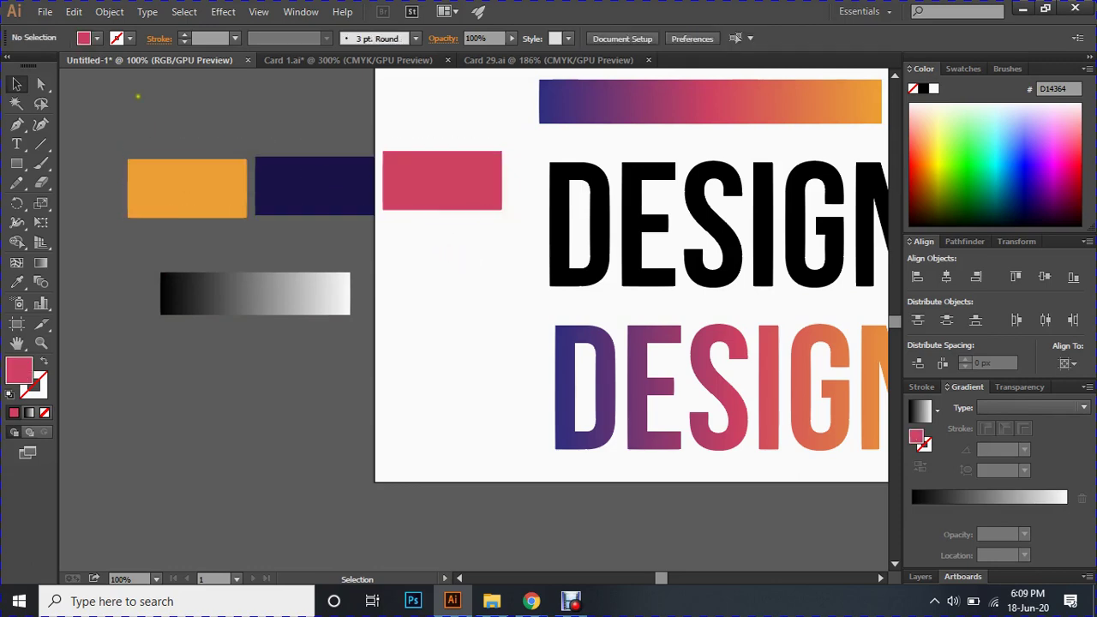
{"action": "left_click_drag", "start_coordinate": [374, 125], "coordinate": [451, 244]}
{"action": "left_click", "coordinate": [451, 243]}
Step: Copy the orange swatch's hex code F0A336 and apply it to the white end stop of the rectangle's gradient
{"action": "left_click", "coordinate": [187, 190]}
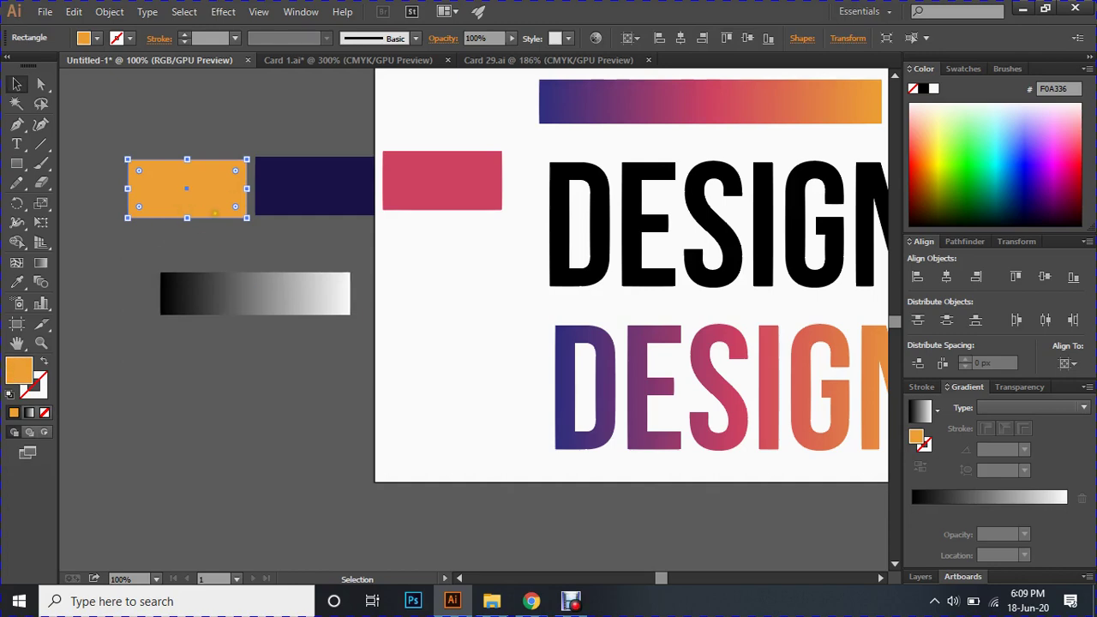
{"action": "double_click", "coordinate": [19, 371]}
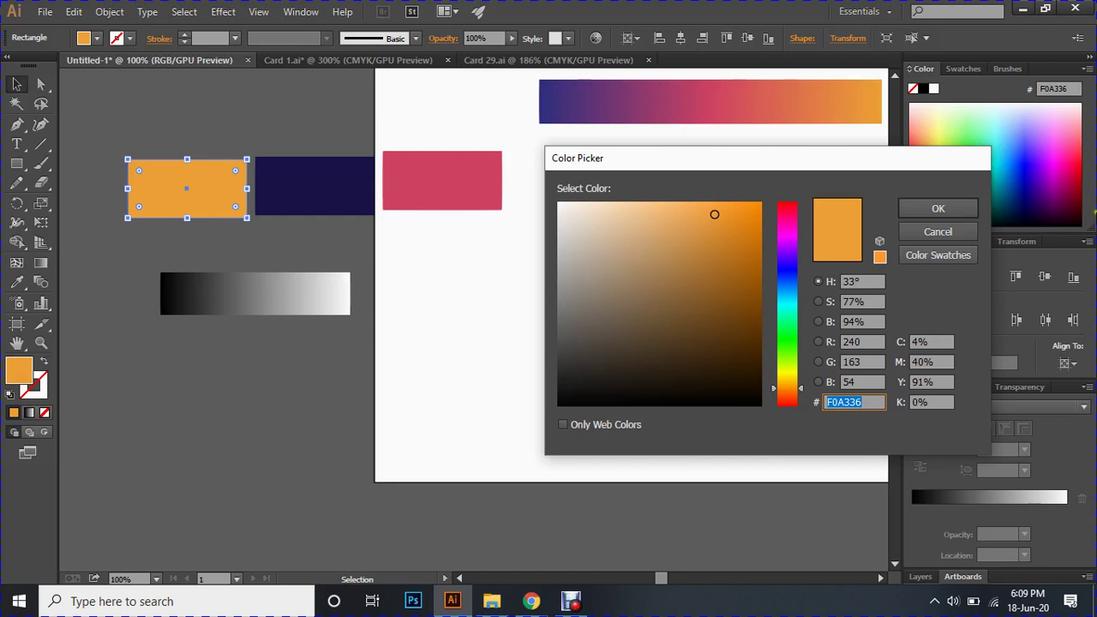
{"action": "left_click", "coordinate": [938, 208]}
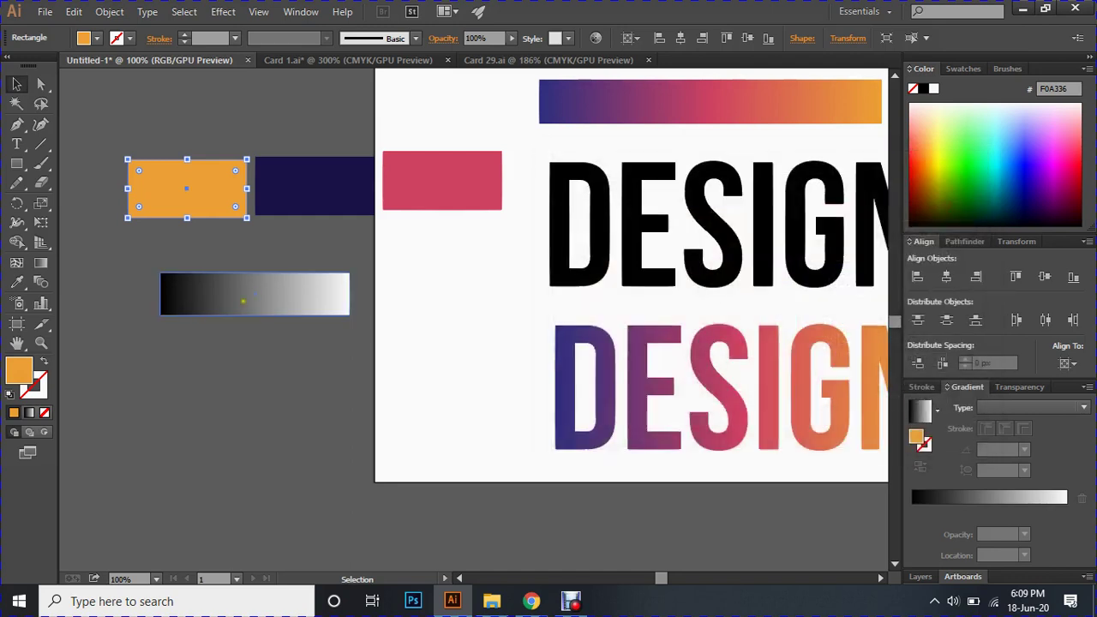
{"action": "left_click", "coordinate": [243, 301]}
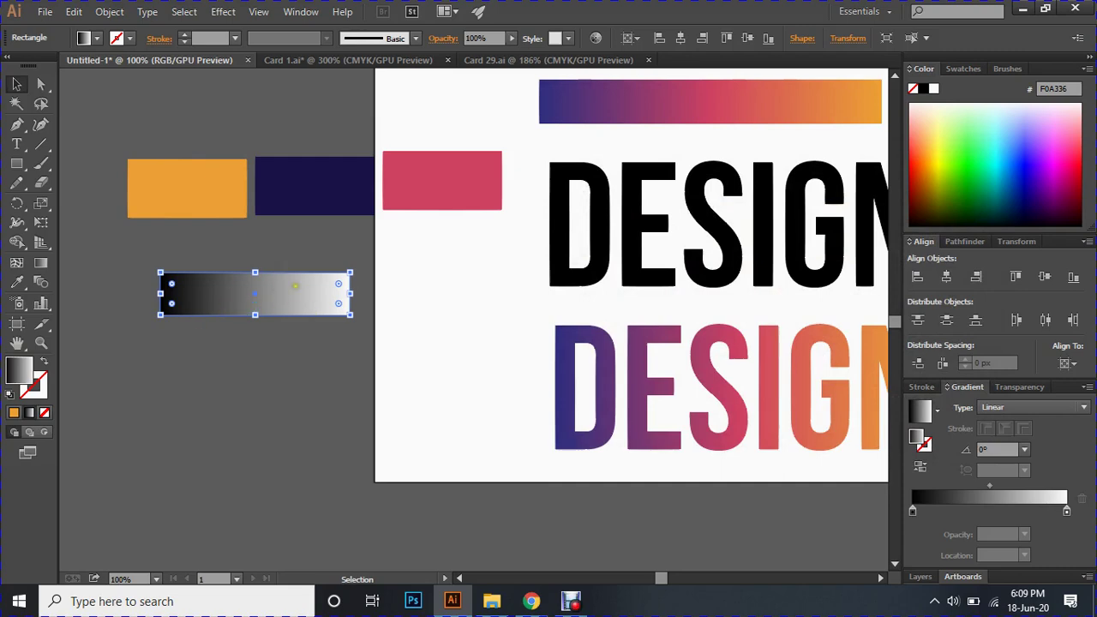
{"action": "left_click", "coordinate": [1068, 513]}
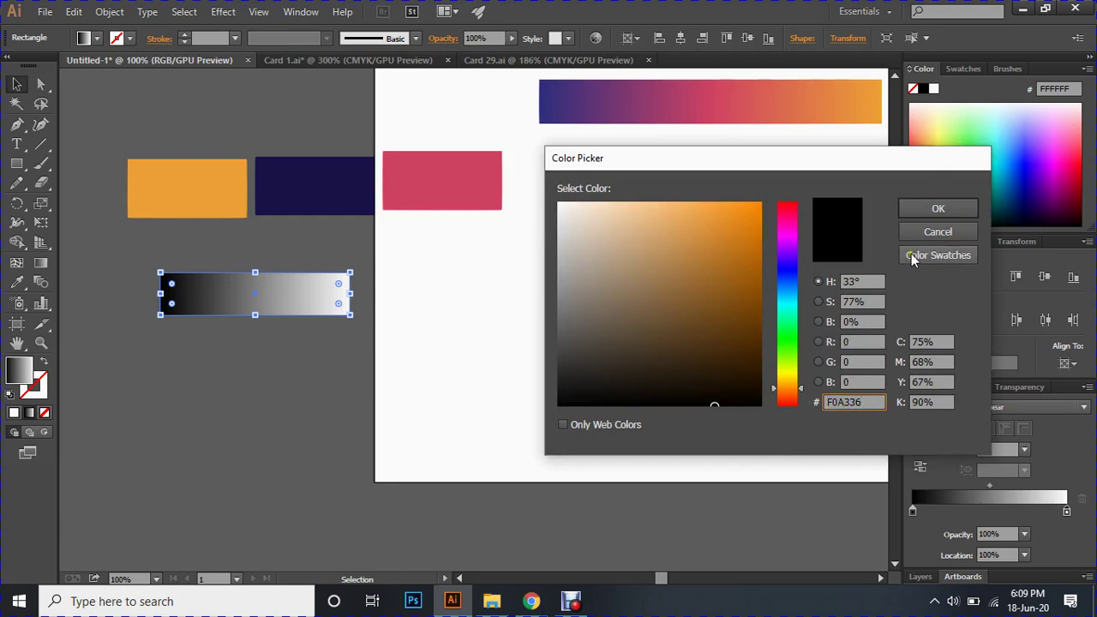
{"action": "left_click", "coordinate": [938, 209]}
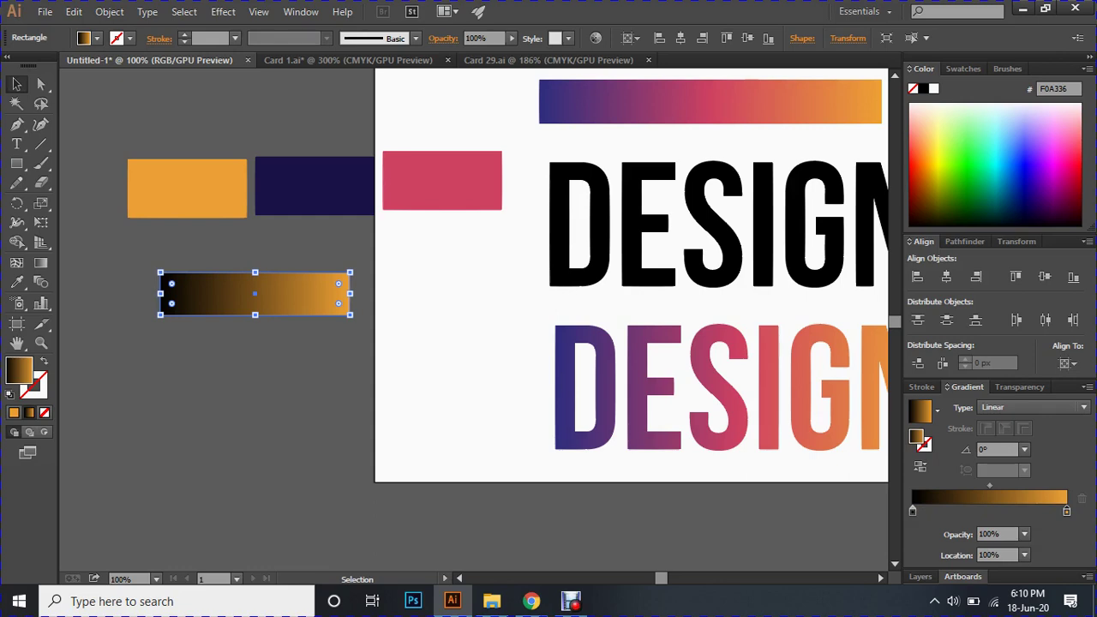
Step: Add a middle gradient stop at 52.55% and colour it with the pink swatch's hex code D14364
{"action": "left_click", "coordinate": [993, 511]}
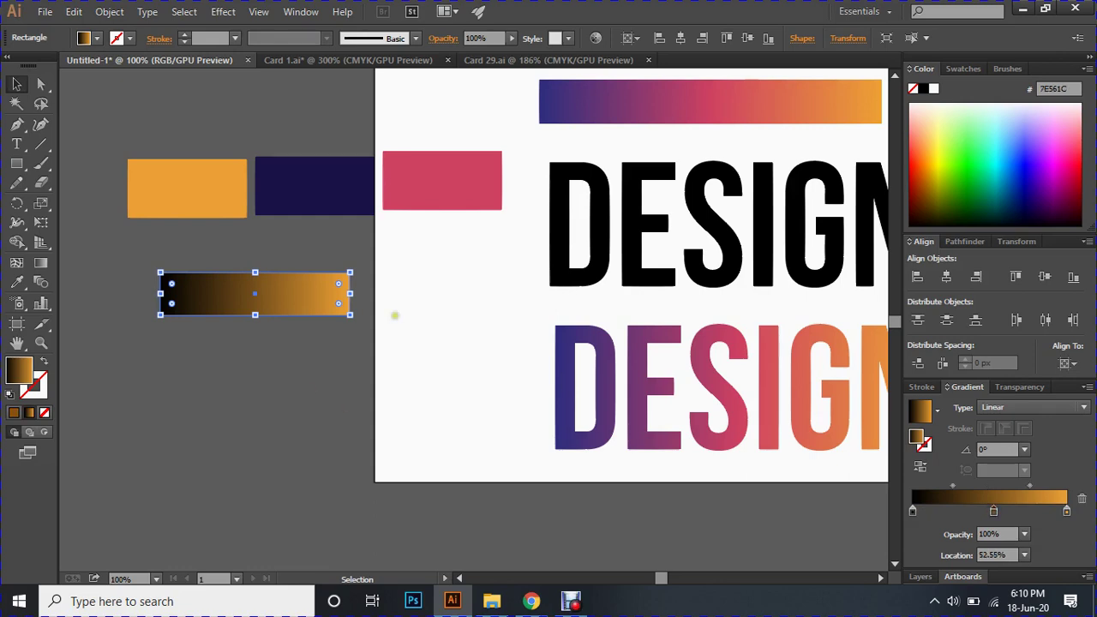
{"action": "left_click", "coordinate": [468, 196]}
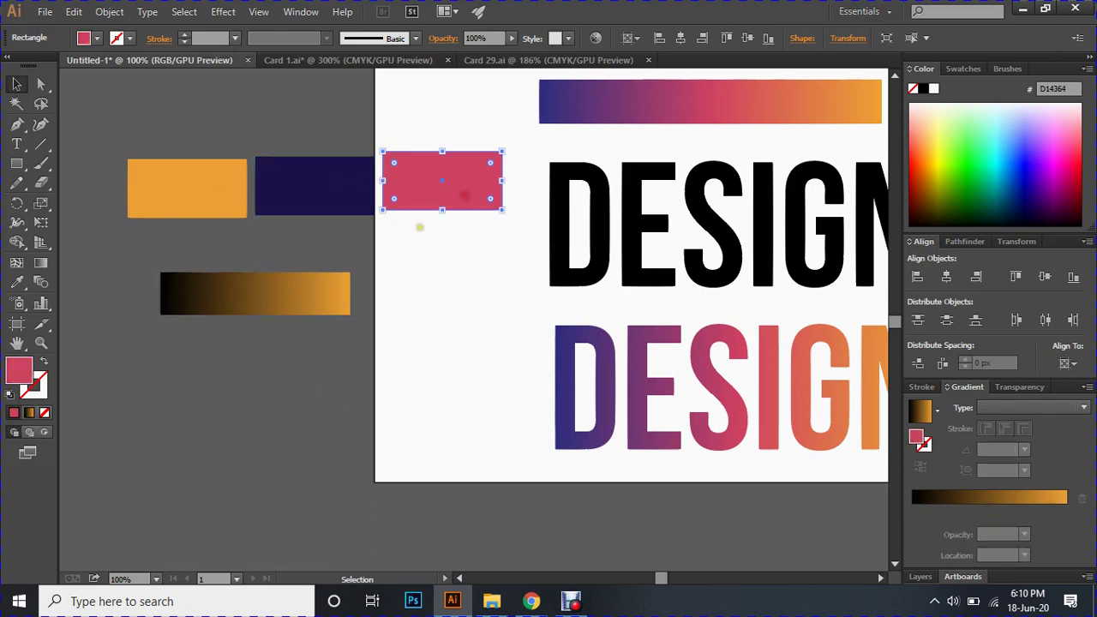
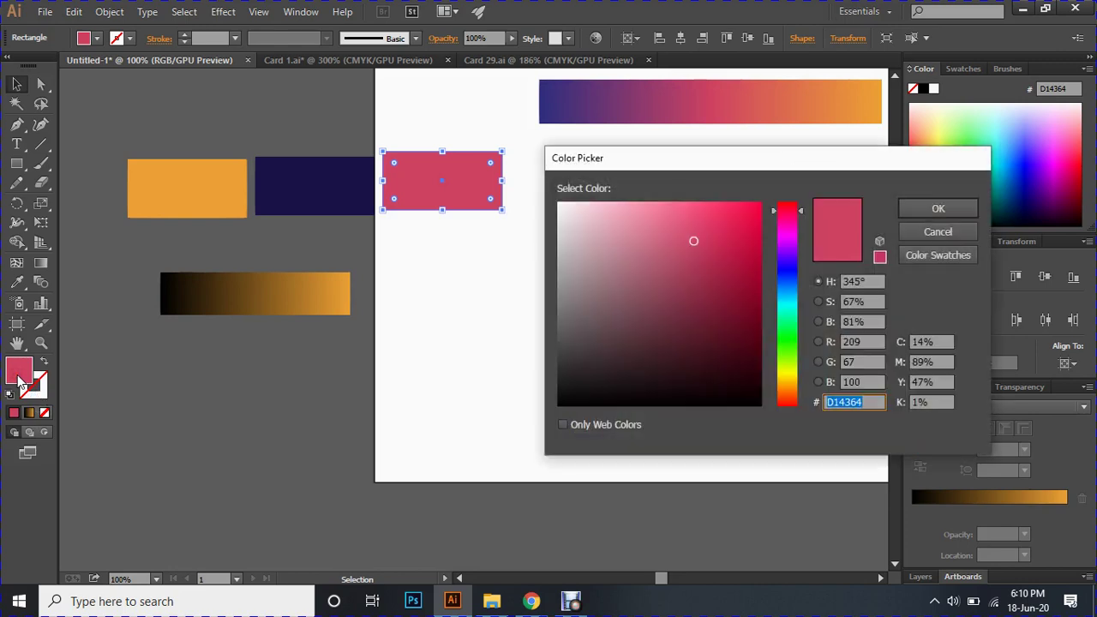
{"action": "left_click", "coordinate": [924, 209]}
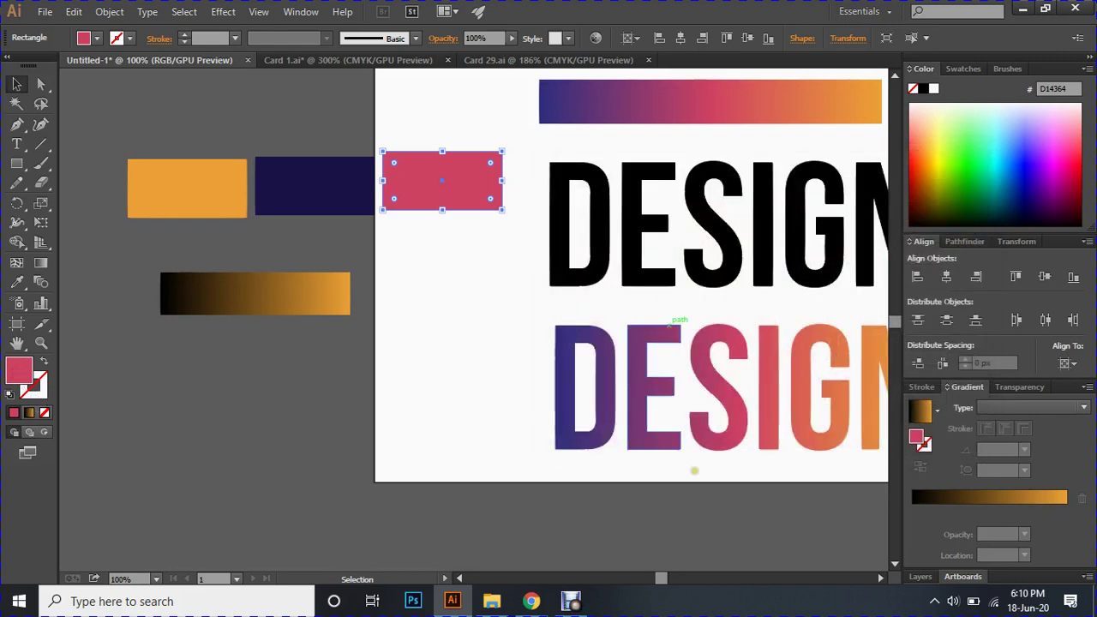
{"action": "left_click", "coordinate": [272, 292]}
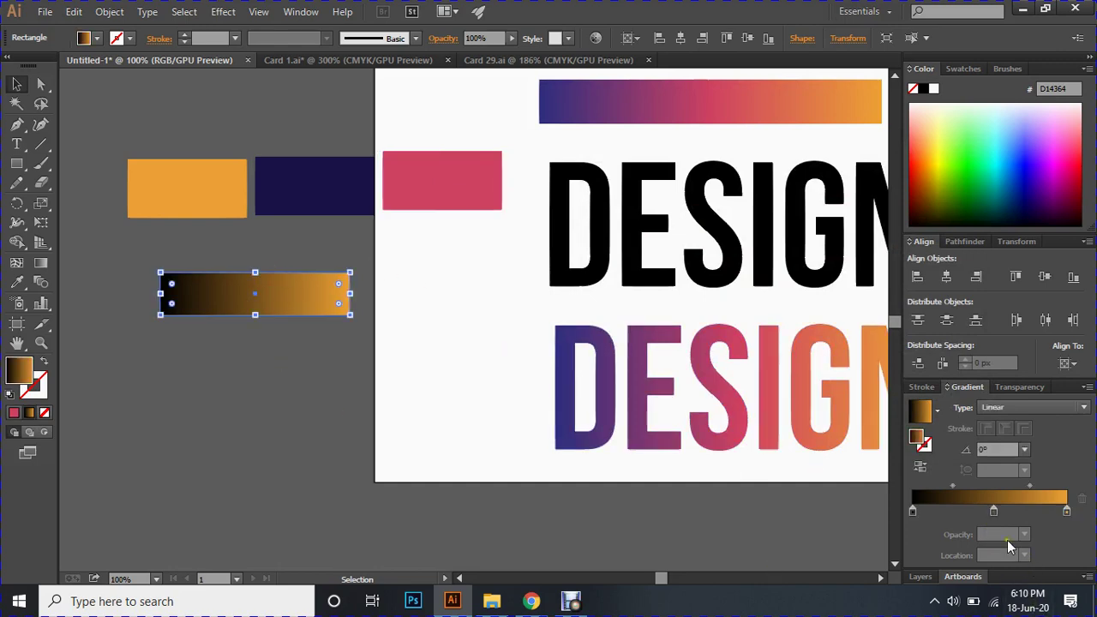
{"action": "left_click", "coordinate": [994, 512]}
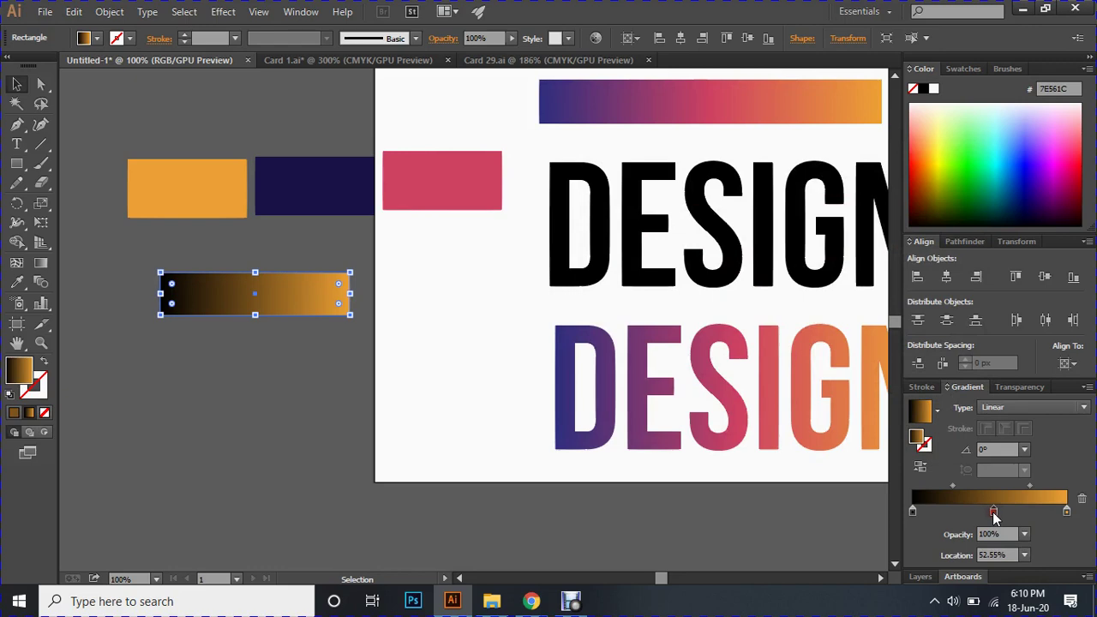
{"action": "double_click", "coordinate": [918, 438]}
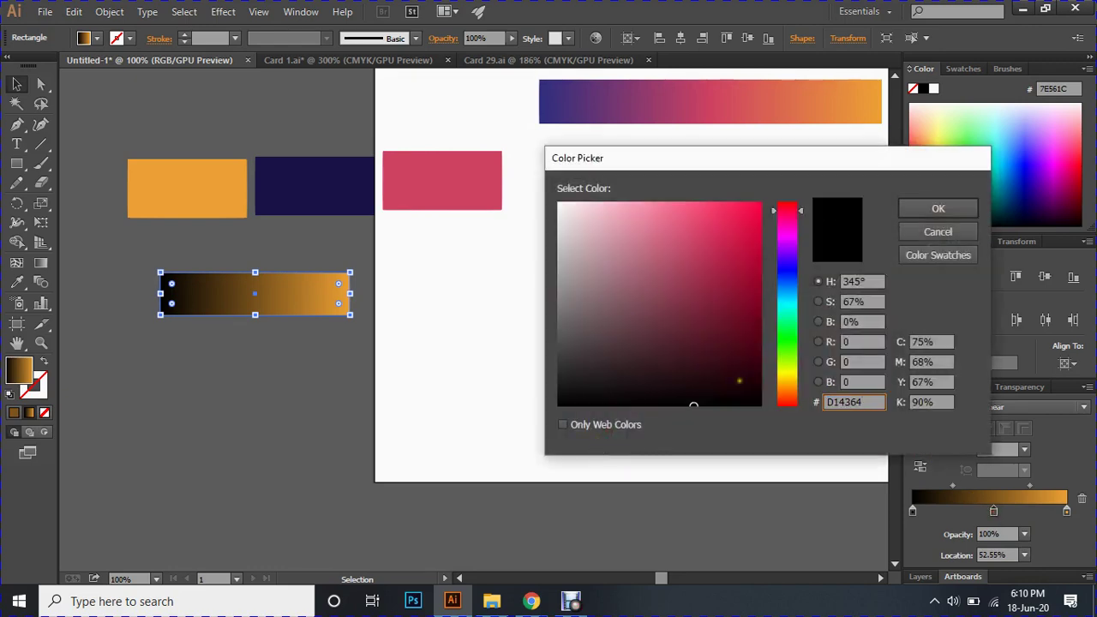
{"action": "left_click", "coordinate": [939, 209]}
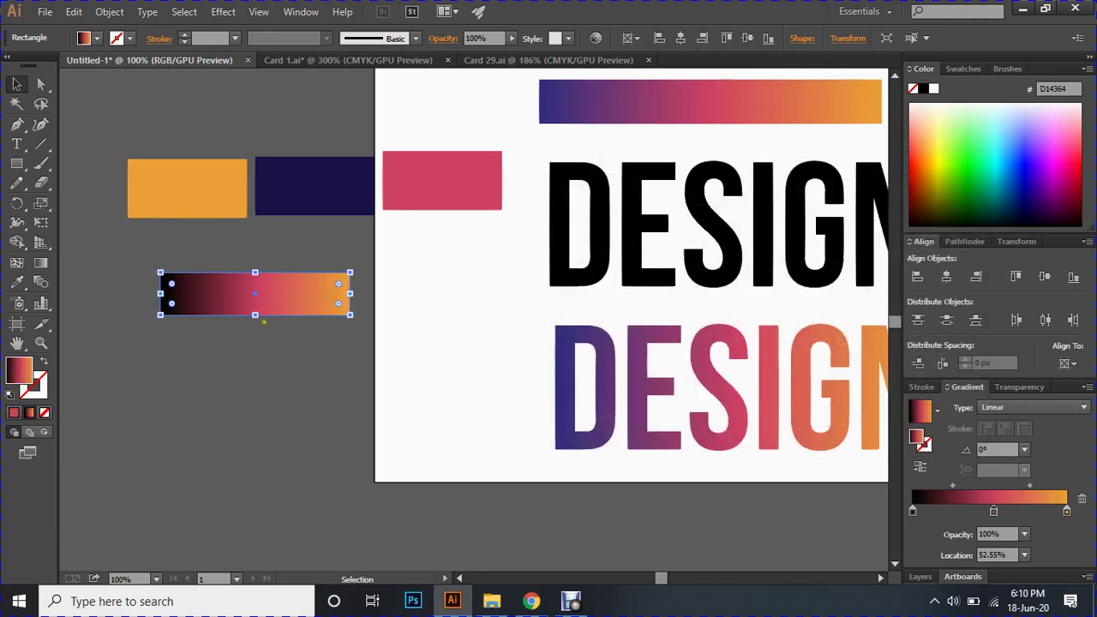
Step: Copy the navy swatch's hex code 1A1348 and apply it to the black end stop of the rectangle's gradient
{"action": "left_click", "coordinate": [313, 190]}
{"action": "double_click", "coordinate": [19, 369]}
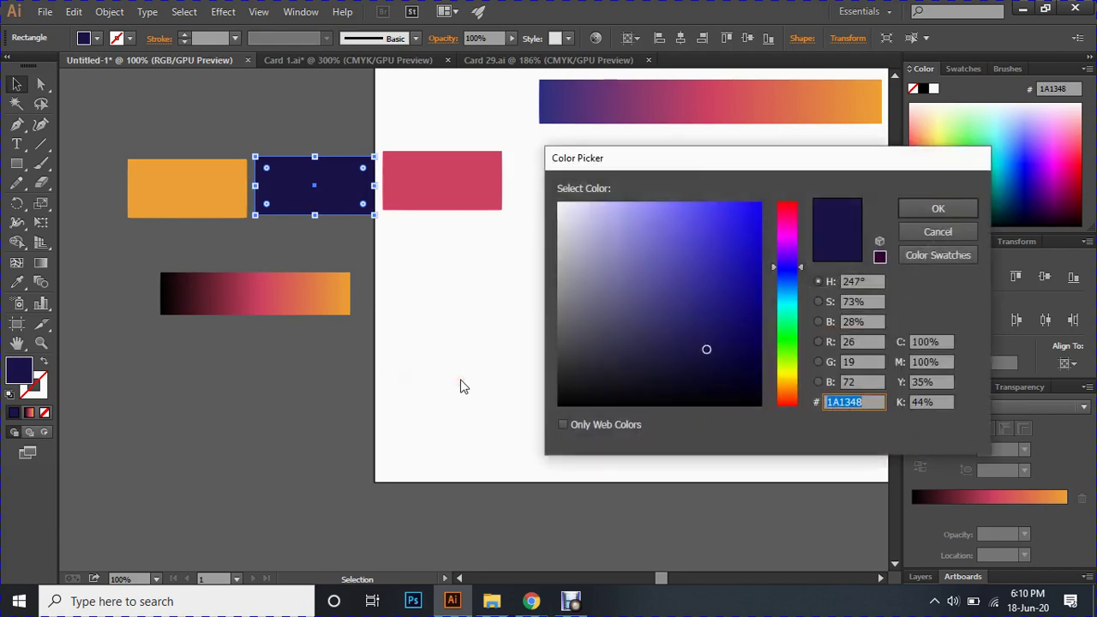
{"action": "left_click", "coordinate": [943, 214]}
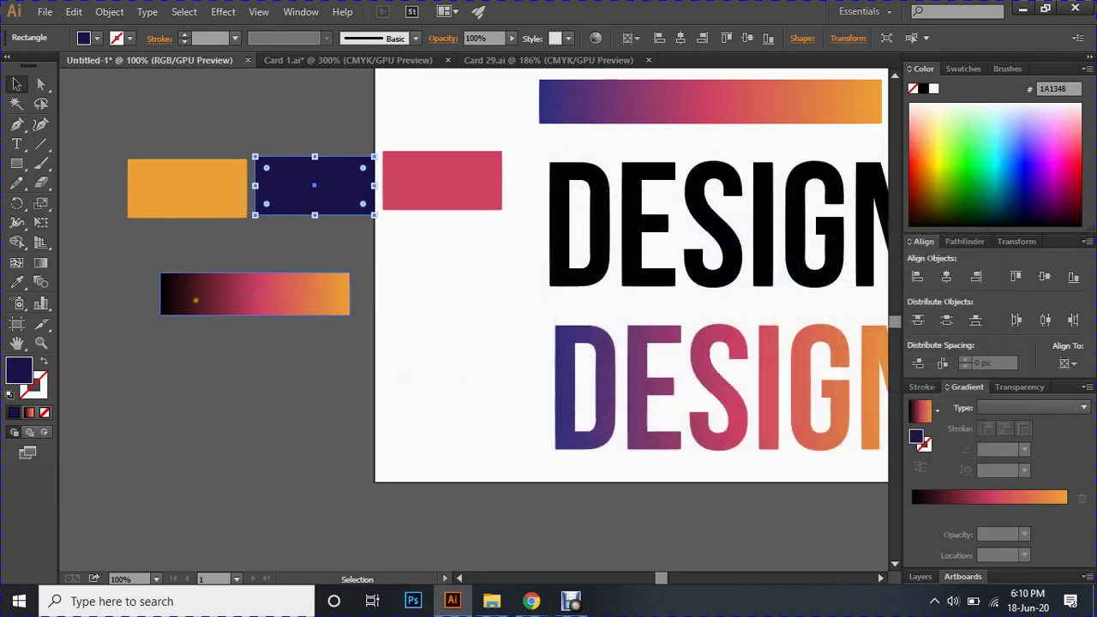
{"action": "left_click", "coordinate": [196, 300]}
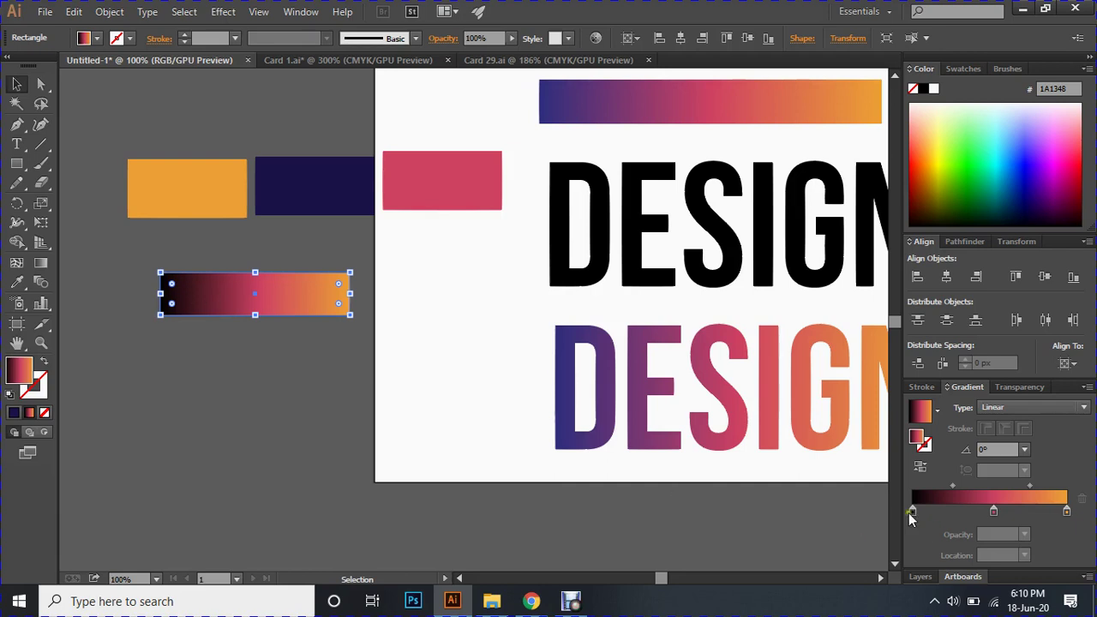
{"action": "left_click", "coordinate": [912, 512]}
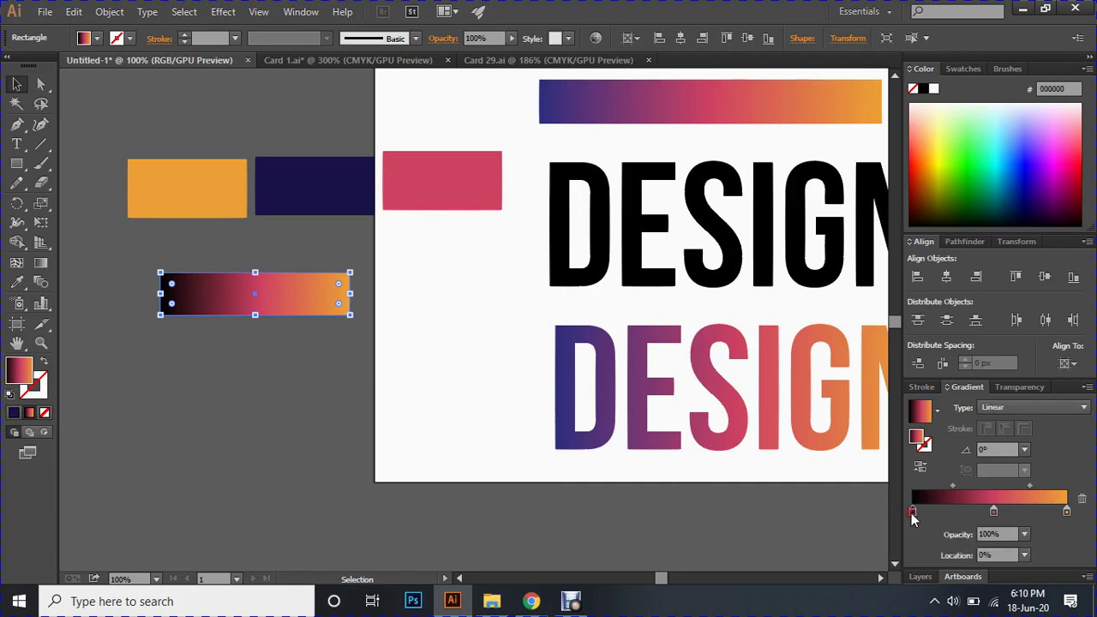
{"action": "double_click", "coordinate": [913, 438]}
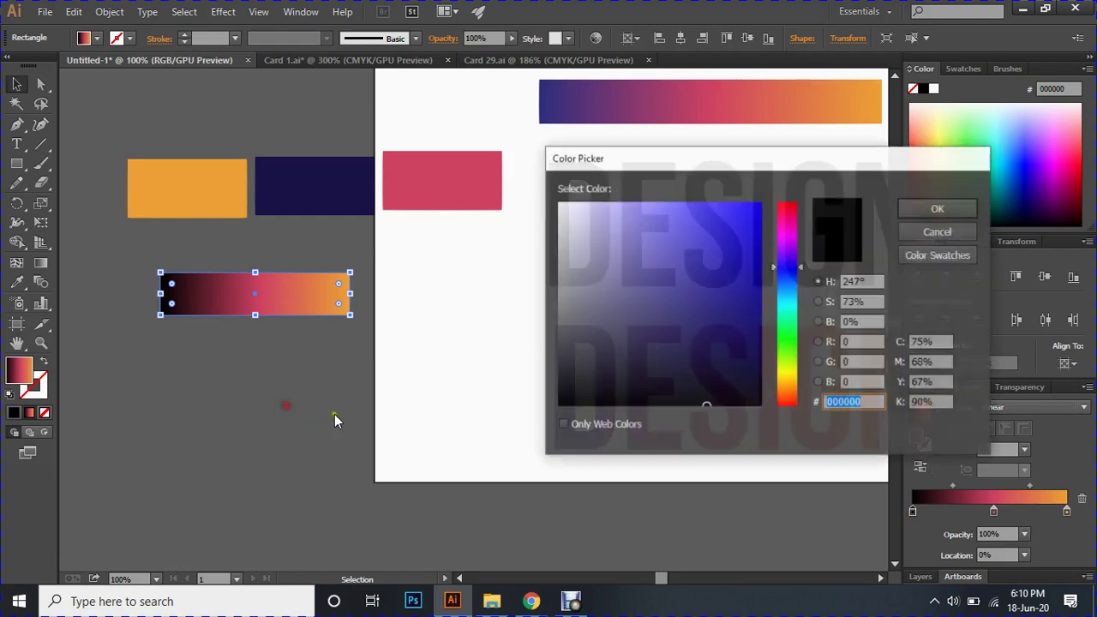
{"action": "type", "text": "1A1348"}
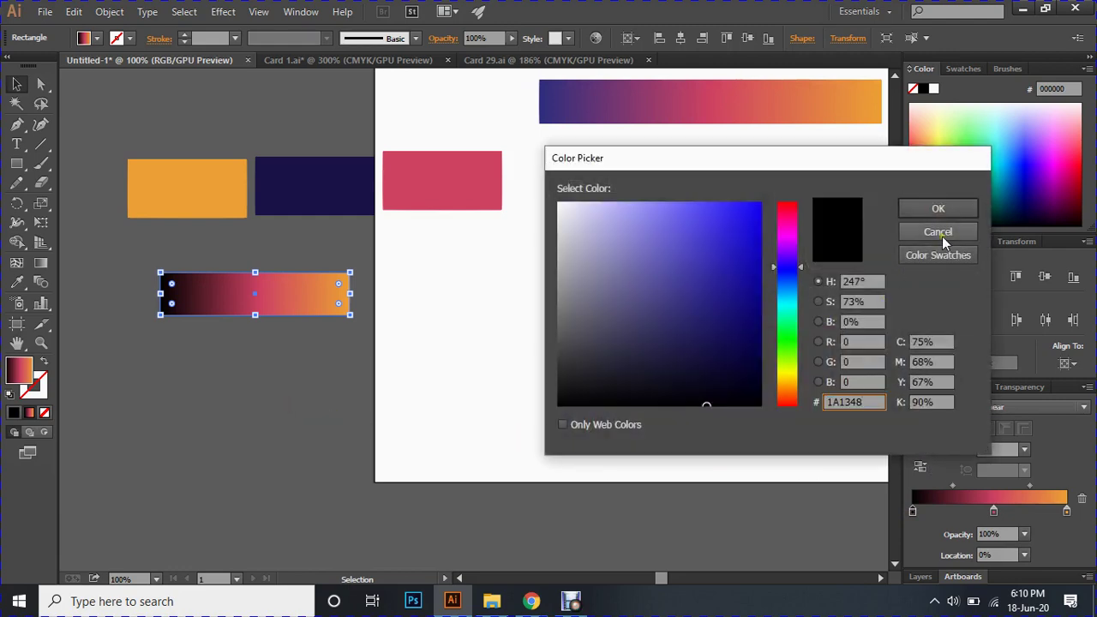
{"action": "left_click", "coordinate": [938, 208]}
{"action": "left_click", "coordinate": [363, 374]}
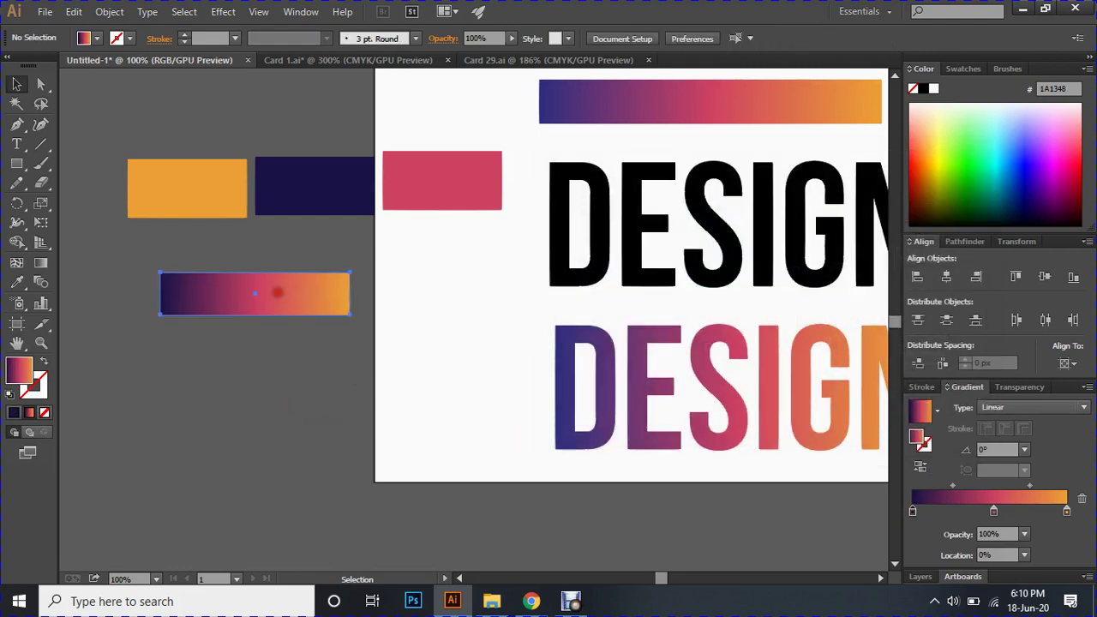
Step: Move the gradient rectangle beneath the navy and pink swatches and set its pink middle stop to a location of 50%
{"action": "left_click_drag", "start_coordinate": [278, 293], "coordinate": [373, 278]}
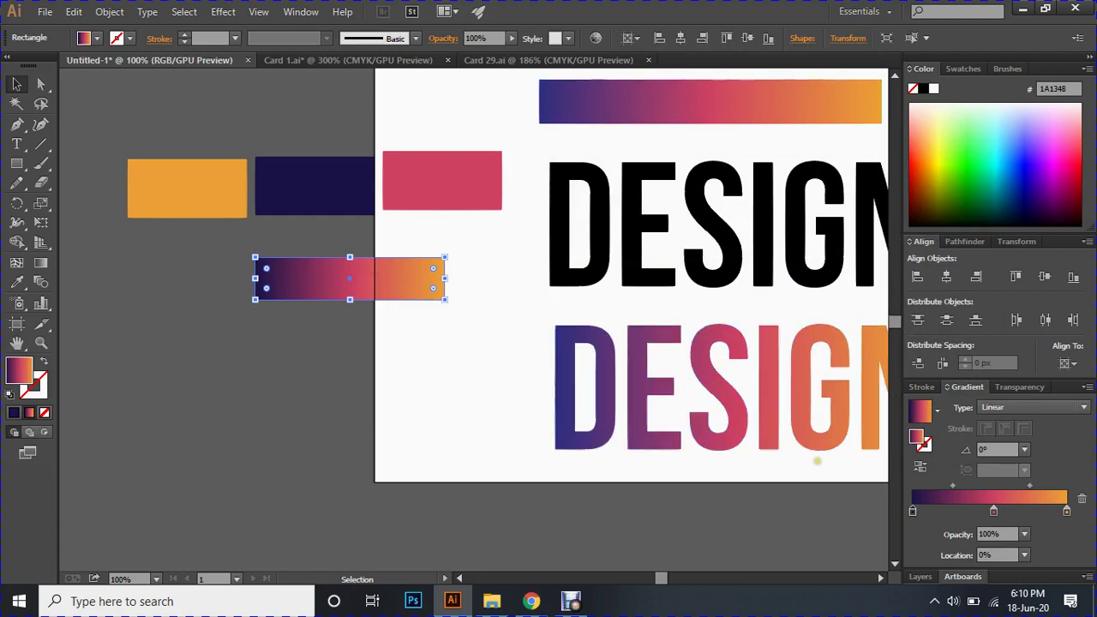
{"action": "left_click", "coordinate": [1066, 512]}
{"action": "left_click_drag", "start_coordinate": [994, 512], "coordinate": [1007, 516]}
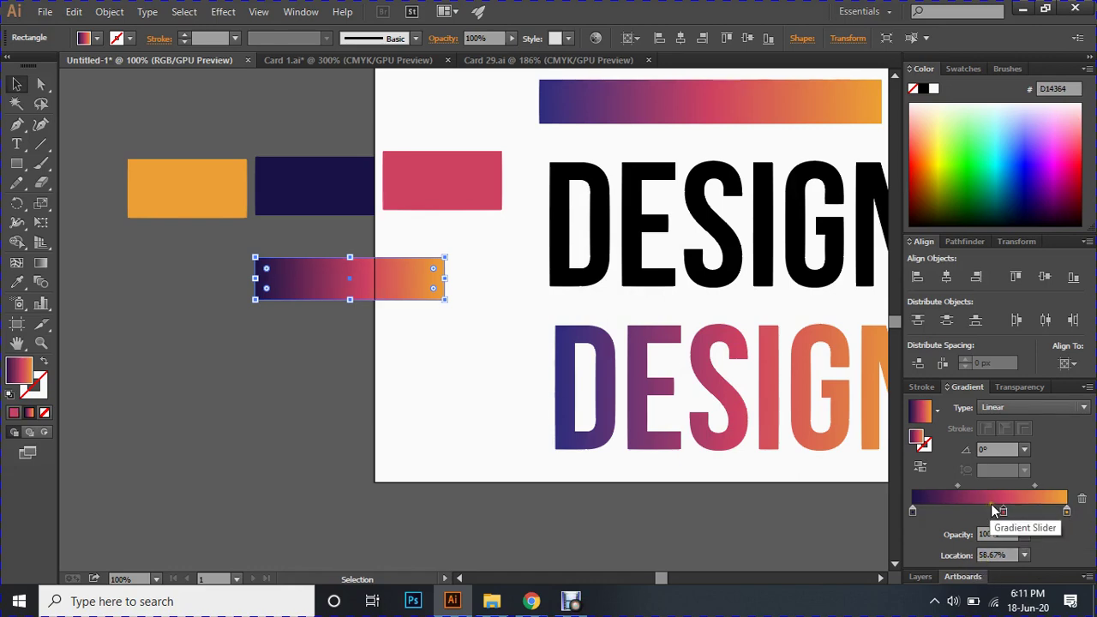
{"action": "left_click", "coordinate": [1013, 554]}
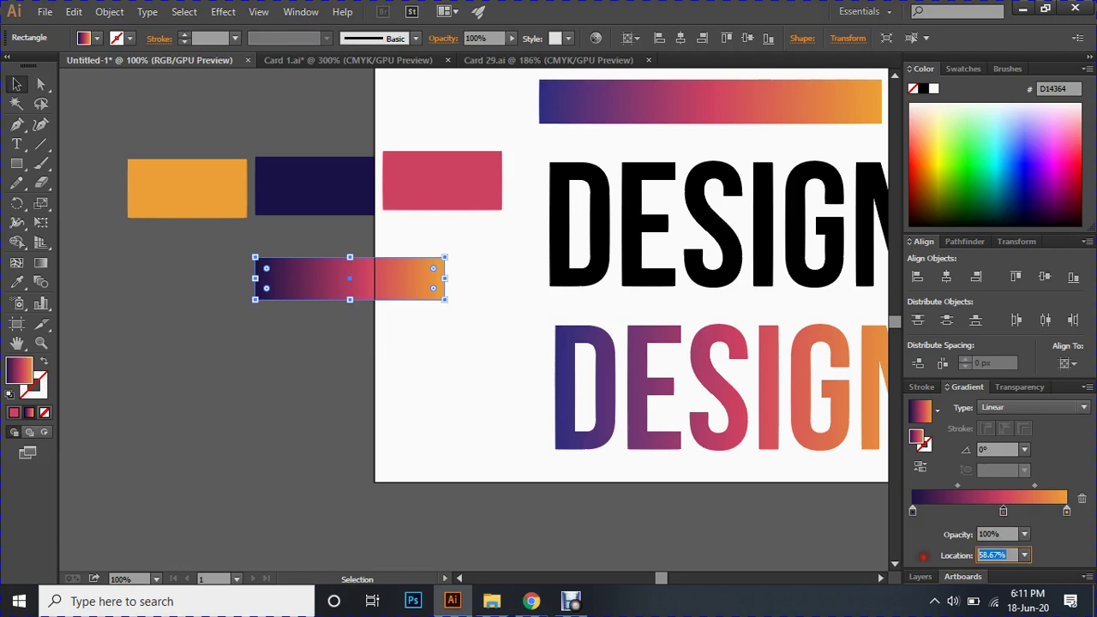
{"action": "type", "text": "50"}
{"action": "key", "text": "Return"}
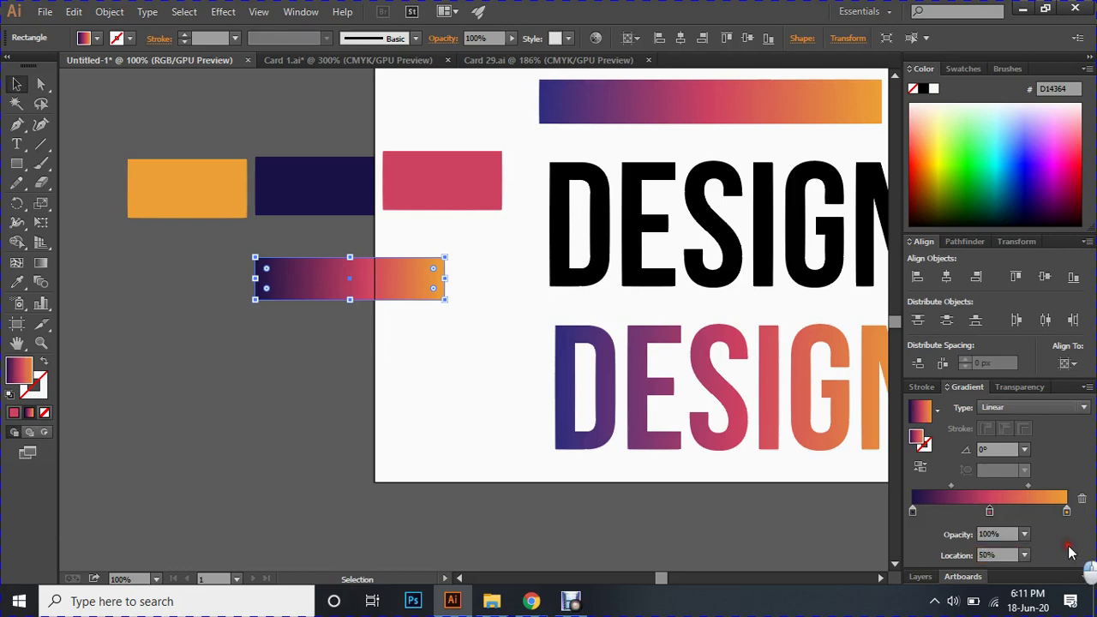
Step: Check the location value of the gradient's navy end stop
{"action": "left_click", "coordinate": [912, 513]}
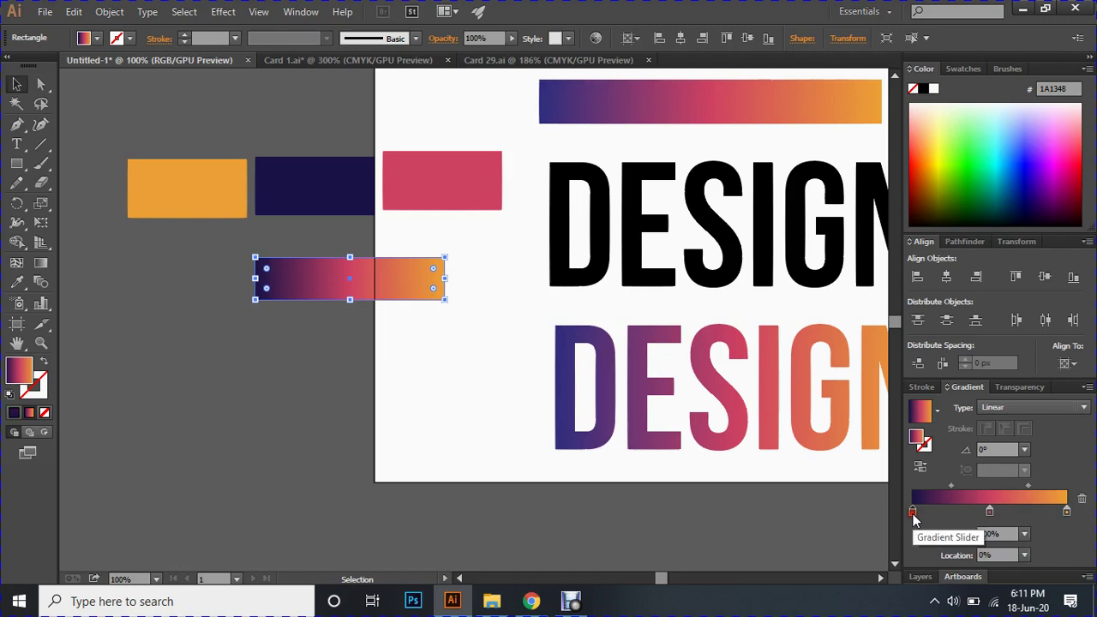
{"action": "left_click", "coordinate": [999, 555]}
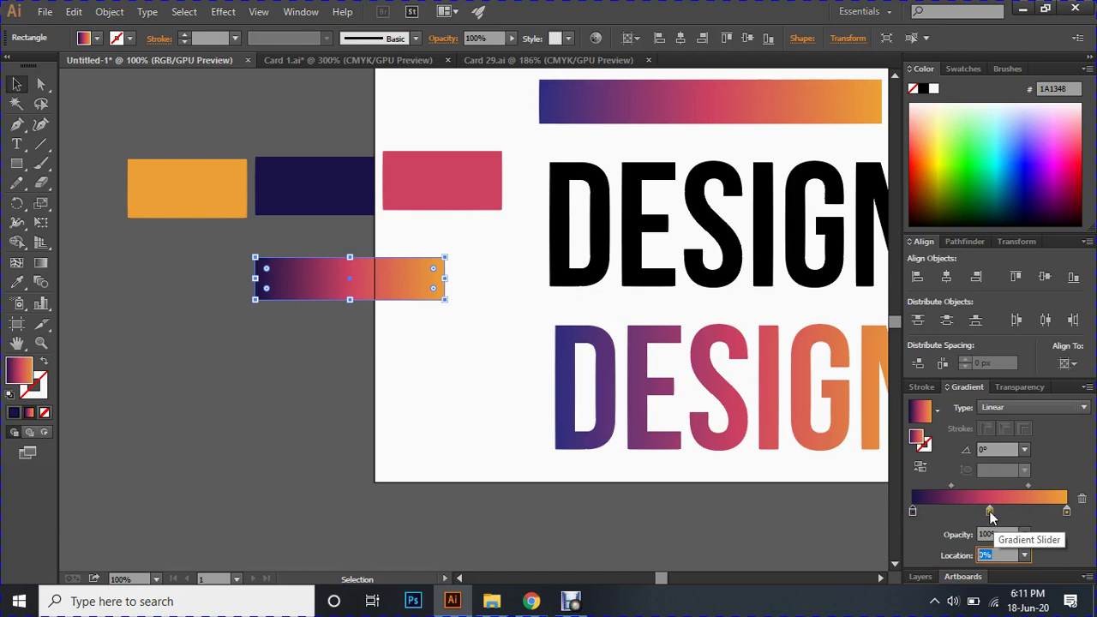
{"action": "left_click", "coordinate": [463, 435]}
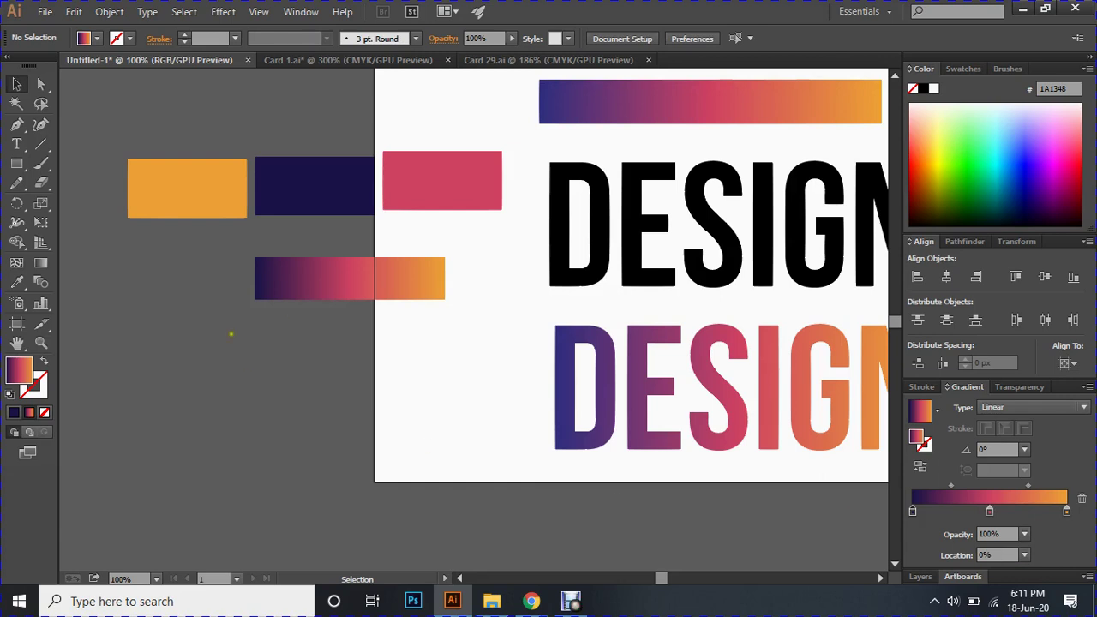
Step: Examine the gradient rectangle, the black DESIGN text and the gradient-filled DESIGN compound path
{"action": "left_click", "coordinate": [343, 278]}
{"action": "left_click", "coordinate": [366, 352]}
{"action": "left_click", "coordinate": [677, 235]}
{"action": "left_click", "coordinate": [402, 424]}
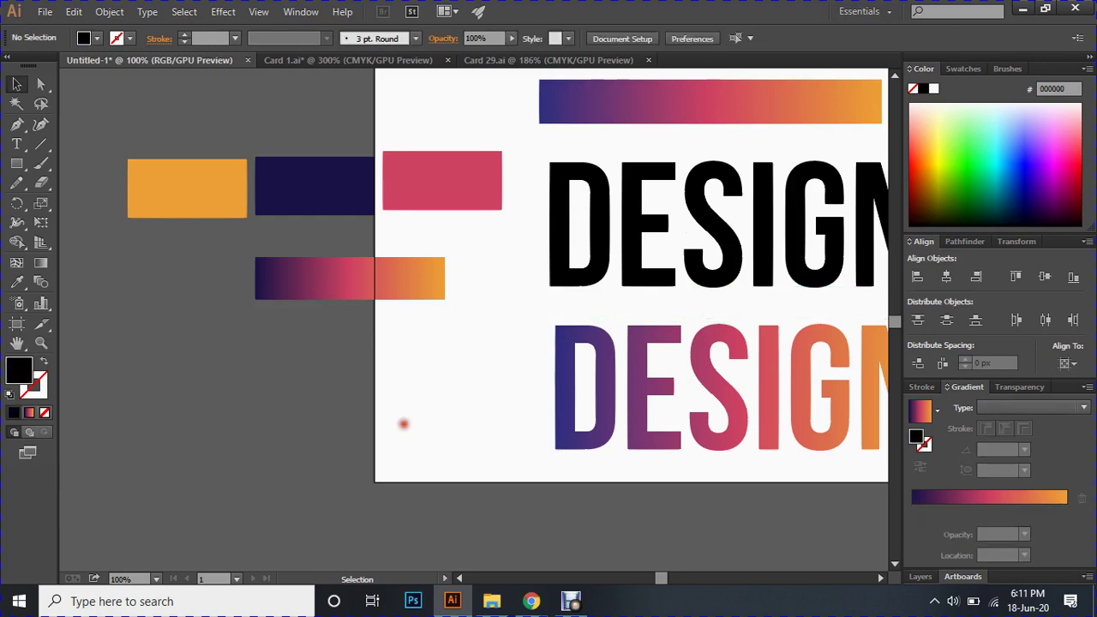
{"action": "left_click_drag", "start_coordinate": [542, 407], "coordinate": [524, 325]}
{"action": "left_click", "coordinate": [527, 290]}
{"action": "left_click_drag", "start_coordinate": [637, 380], "coordinate": [583, 424]}
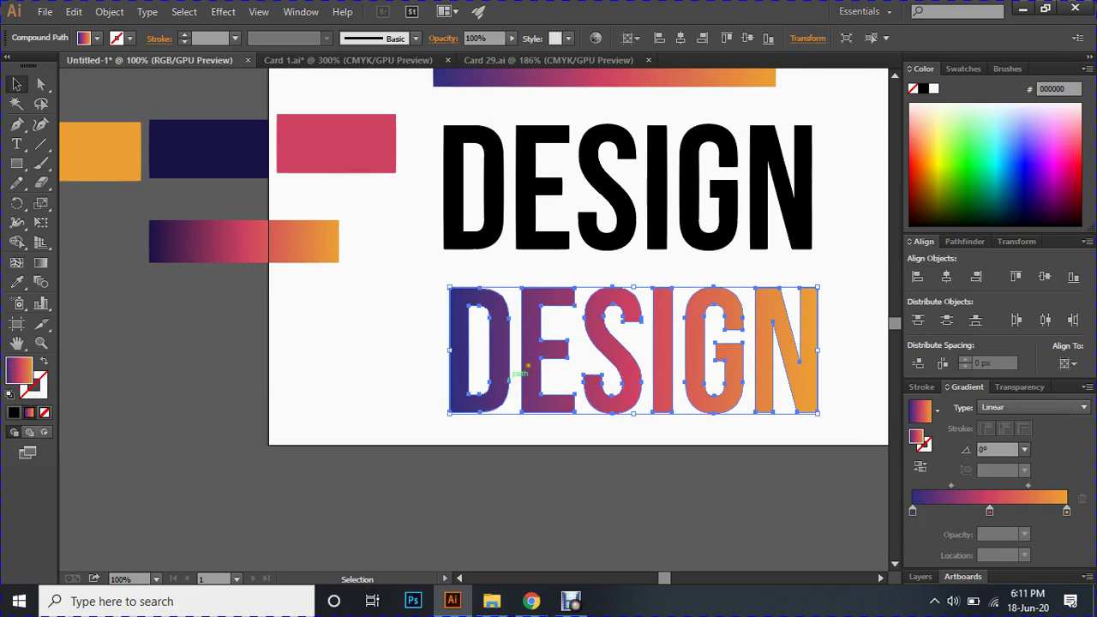
{"action": "left_click_drag", "start_coordinate": [528, 365], "coordinate": [502, 432]}
Step: Highlight all characters of the black DESIGN text to check that it is editable type
{"action": "left_click", "coordinate": [546, 273]}
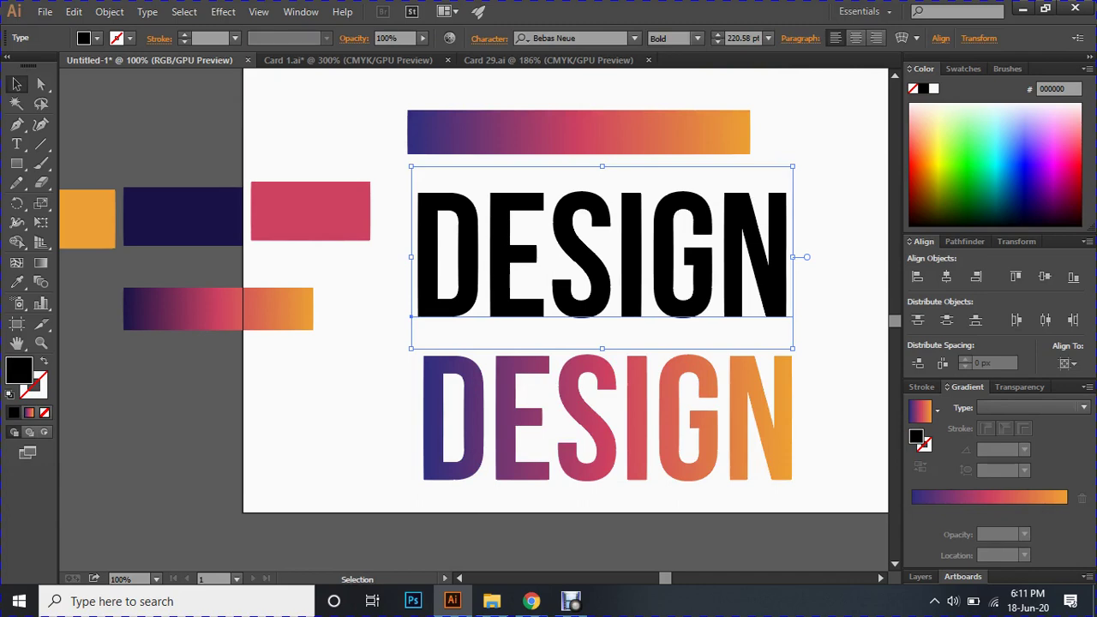
{"action": "left_click", "coordinate": [18, 147]}
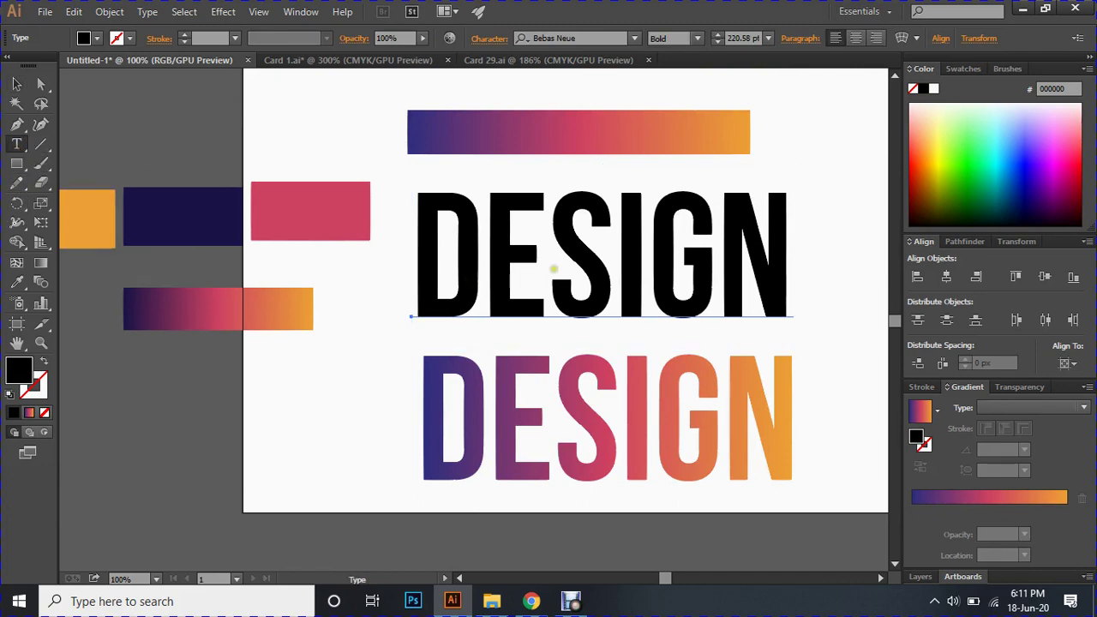
{"action": "left_click_drag", "start_coordinate": [420, 240], "coordinate": [776, 247]}
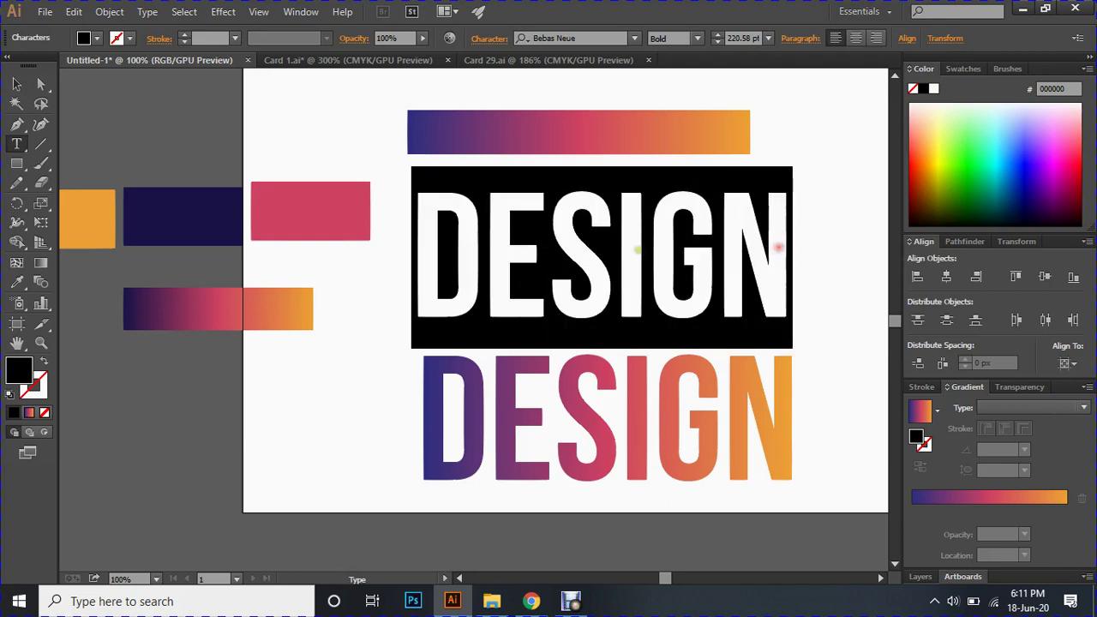
{"action": "left_click", "coordinate": [639, 250]}
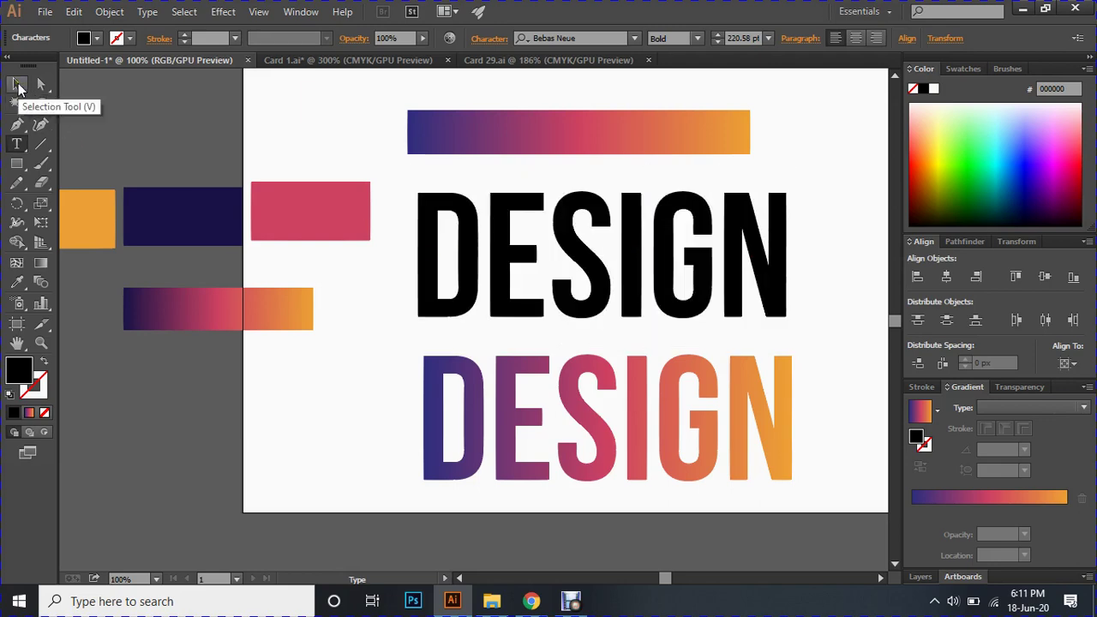
{"action": "left_click", "coordinate": [15, 86]}
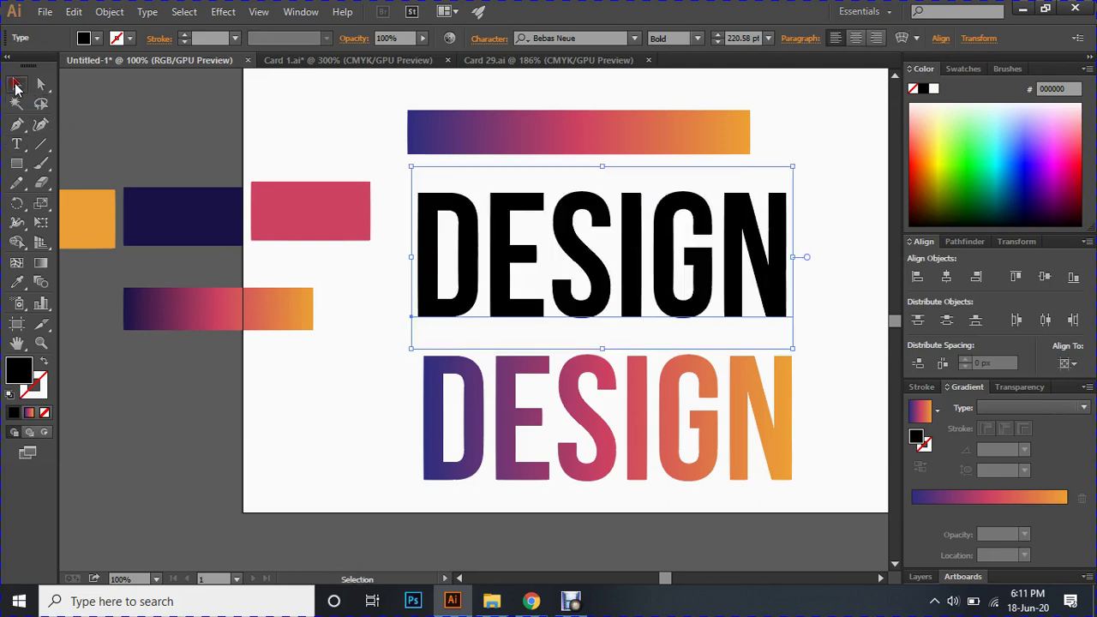
Step: Convert the black DESIGN text into a compound shape with Pathfinder
{"action": "left_click", "coordinate": [977, 243]}
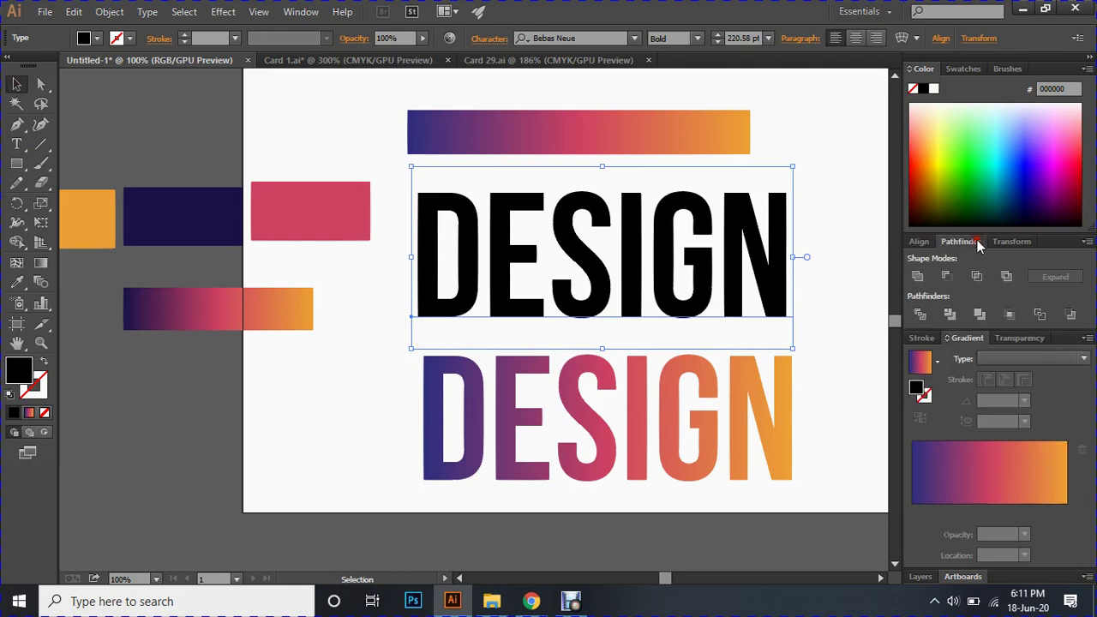
{"action": "left_click", "coordinate": [1085, 242]}
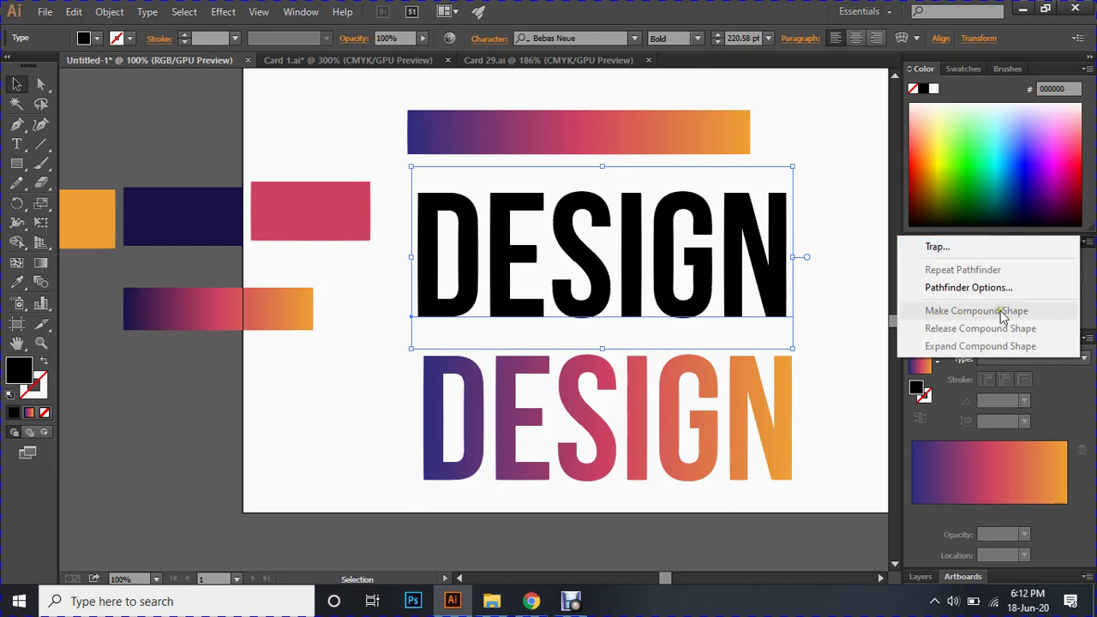
{"action": "left_click", "coordinate": [526, 274]}
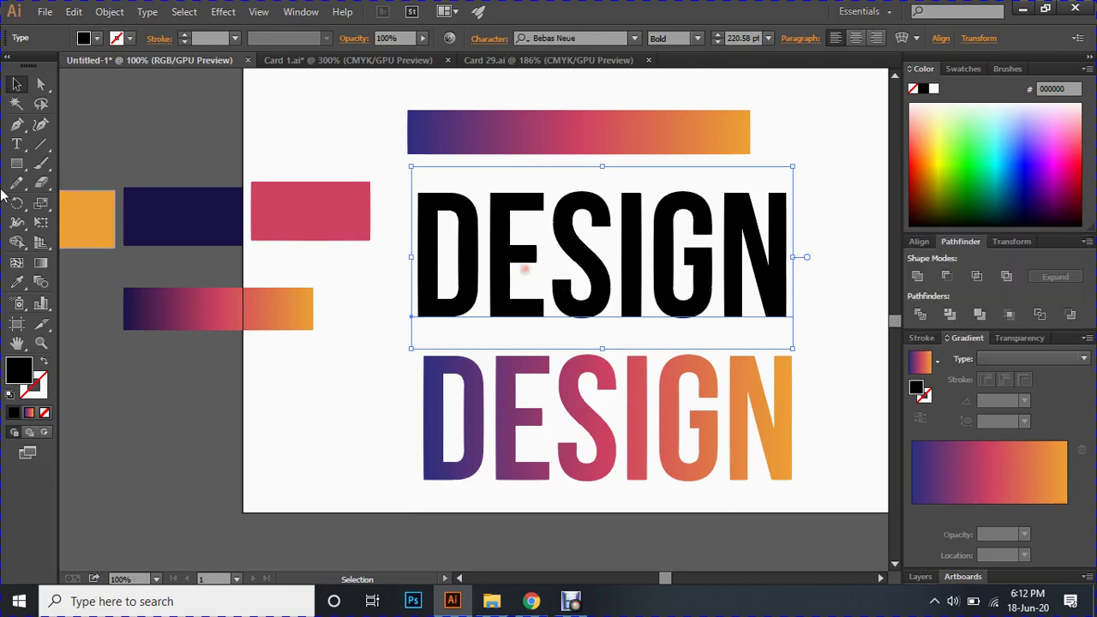
{"action": "left_click", "coordinate": [17, 144]}
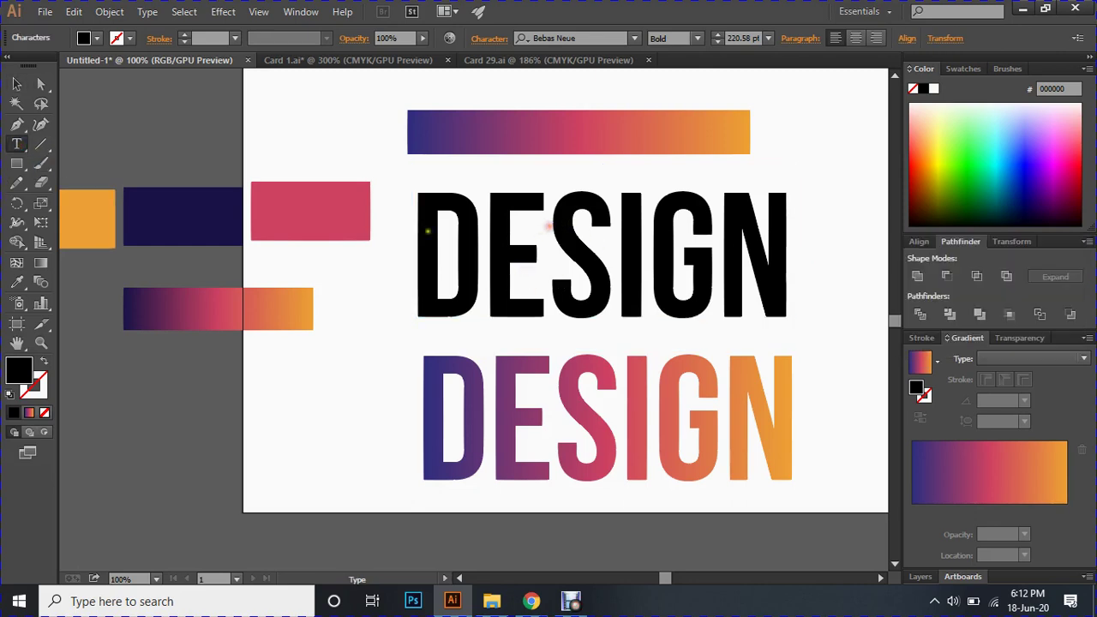
{"action": "left_click_drag", "start_coordinate": [428, 232], "coordinate": [796, 240]}
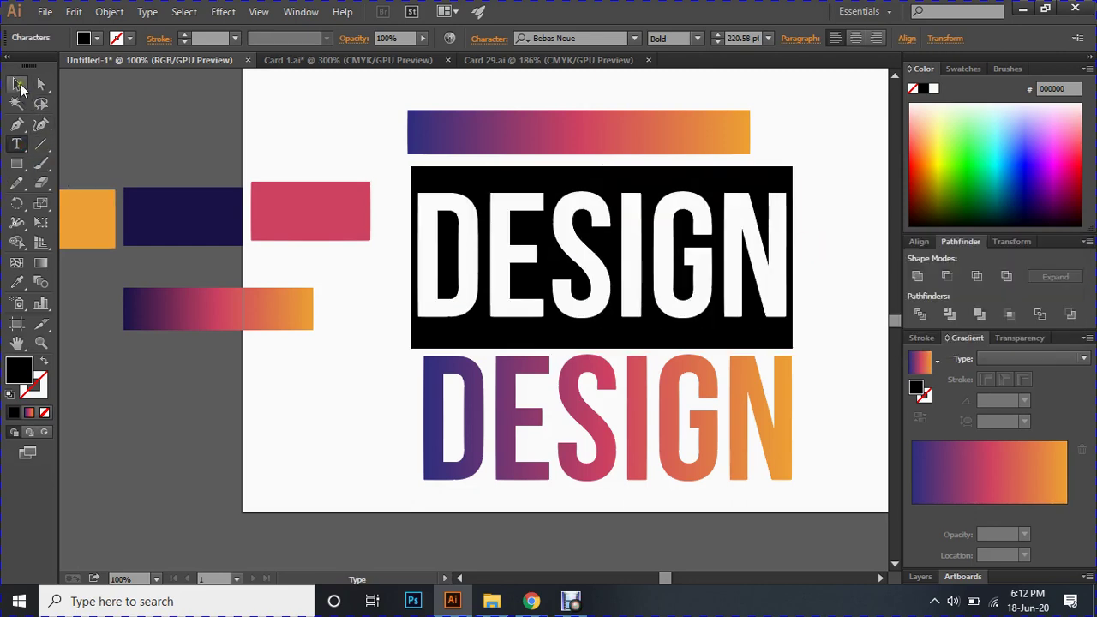
{"action": "left_click", "coordinate": [17, 84]}
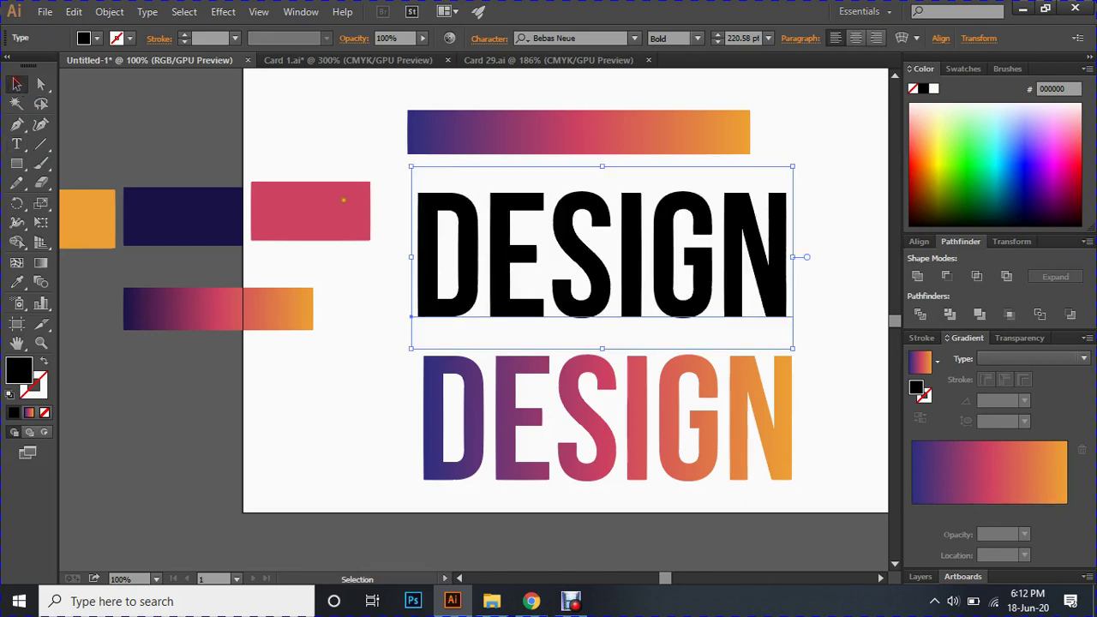
{"action": "left_click", "coordinate": [1087, 242]}
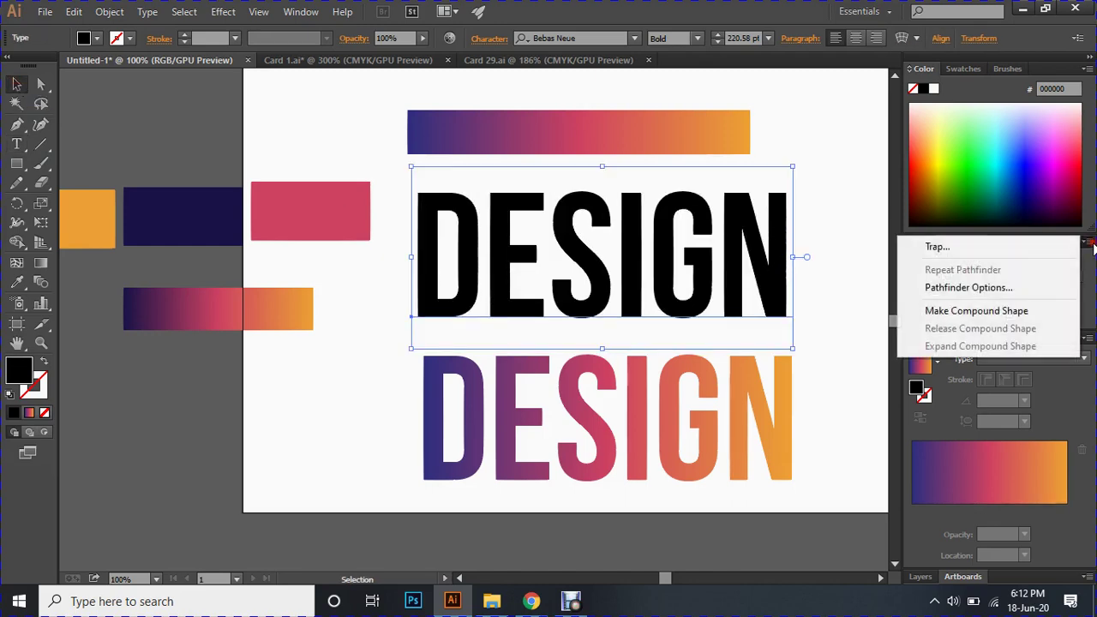
{"action": "left_click", "coordinate": [995, 314]}
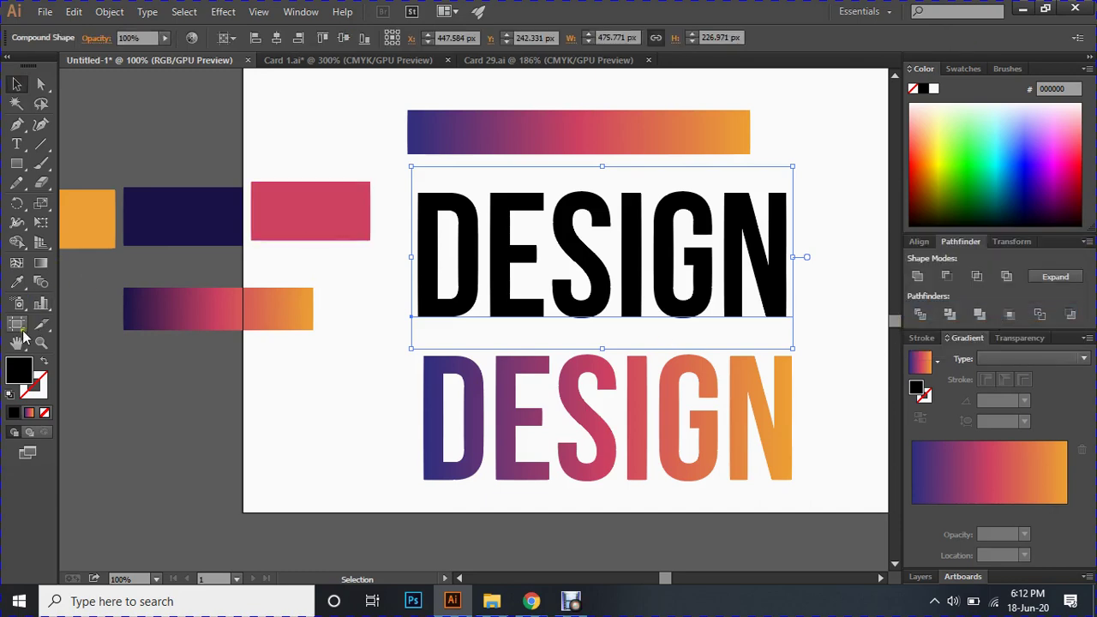
Step: Apply the rectangle's navy-pink-orange gradient to the black DESIGN compound shape with the Eyedropper
{"action": "left_click", "coordinate": [17, 282]}
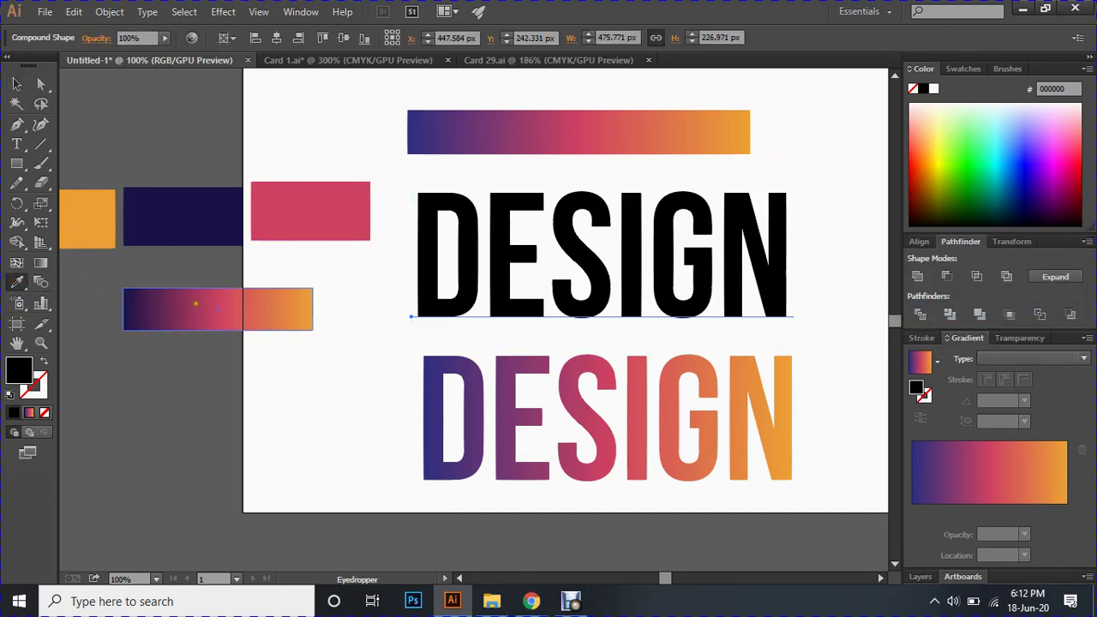
{"action": "left_click", "coordinate": [218, 308]}
{"action": "left_click", "coordinate": [16, 83]}
{"action": "left_click", "coordinate": [357, 382]}
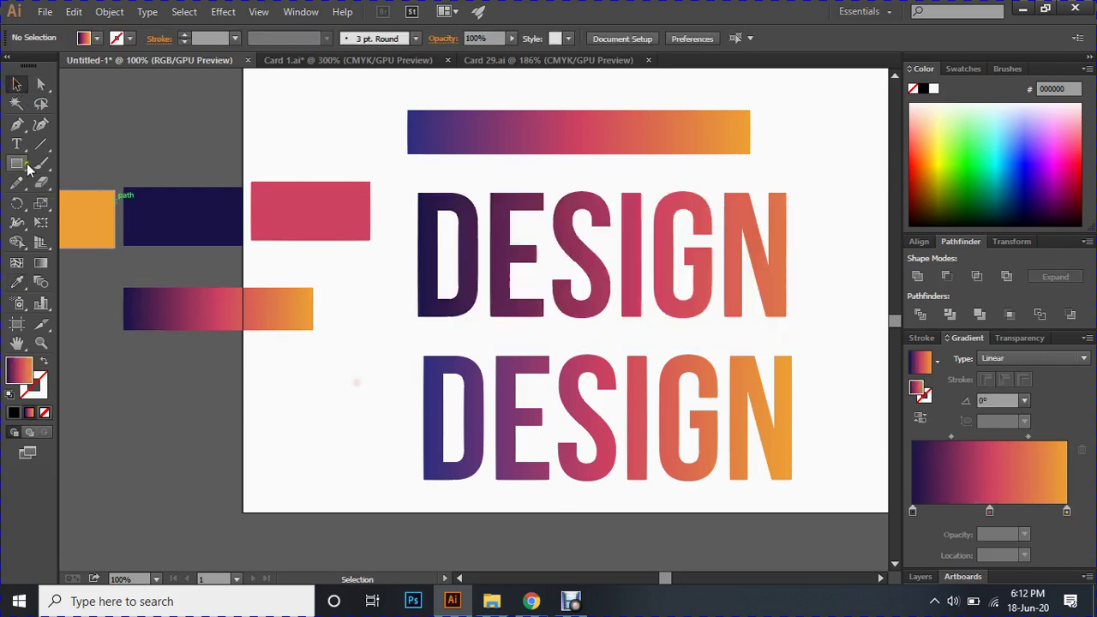
Step: Insert a long run of random letters between DE and SIGN in the upper gradient-filled DESIGN text
{"action": "key", "text": "t"}
{"action": "left_click", "coordinate": [550, 249]}
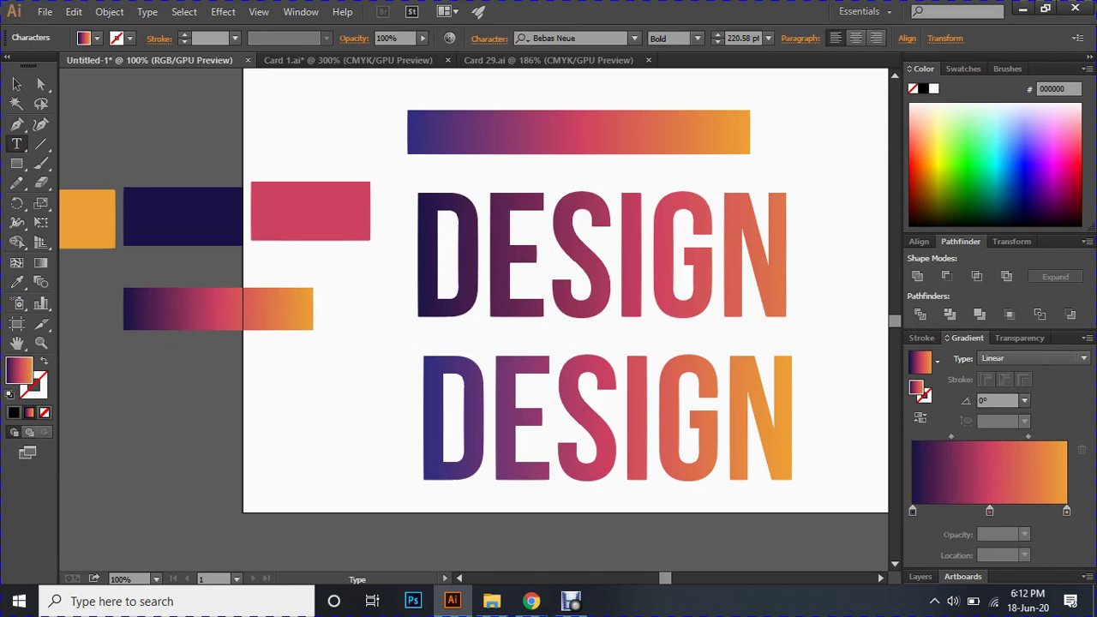
{"action": "type", "text": "fheiufhiifjsokfjdskfjdskj"}
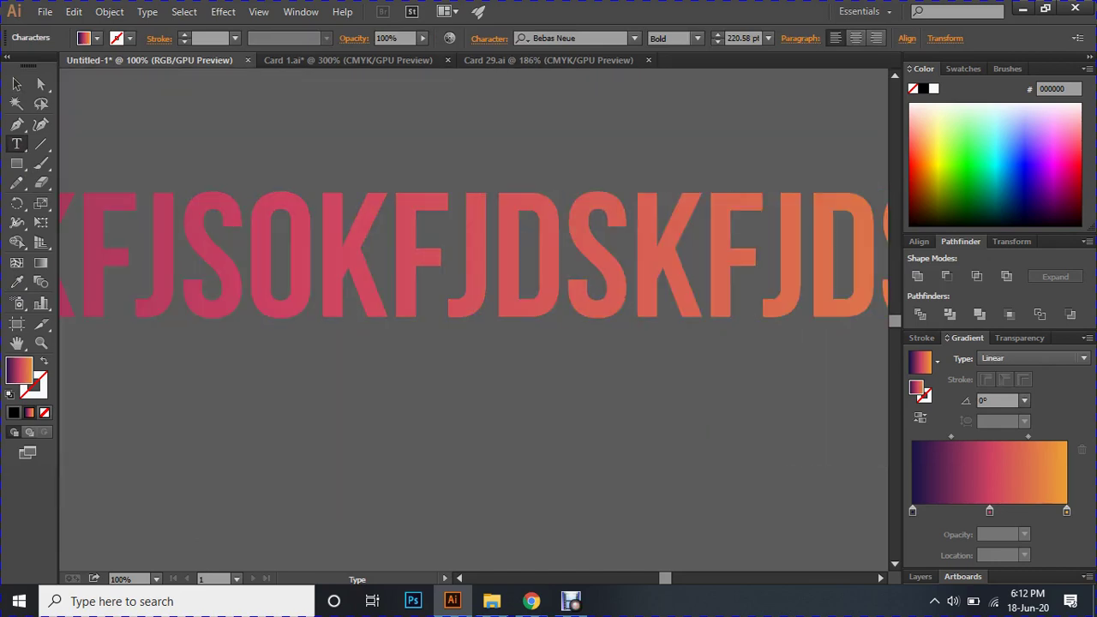
{"action": "key", "text": "Escape"}
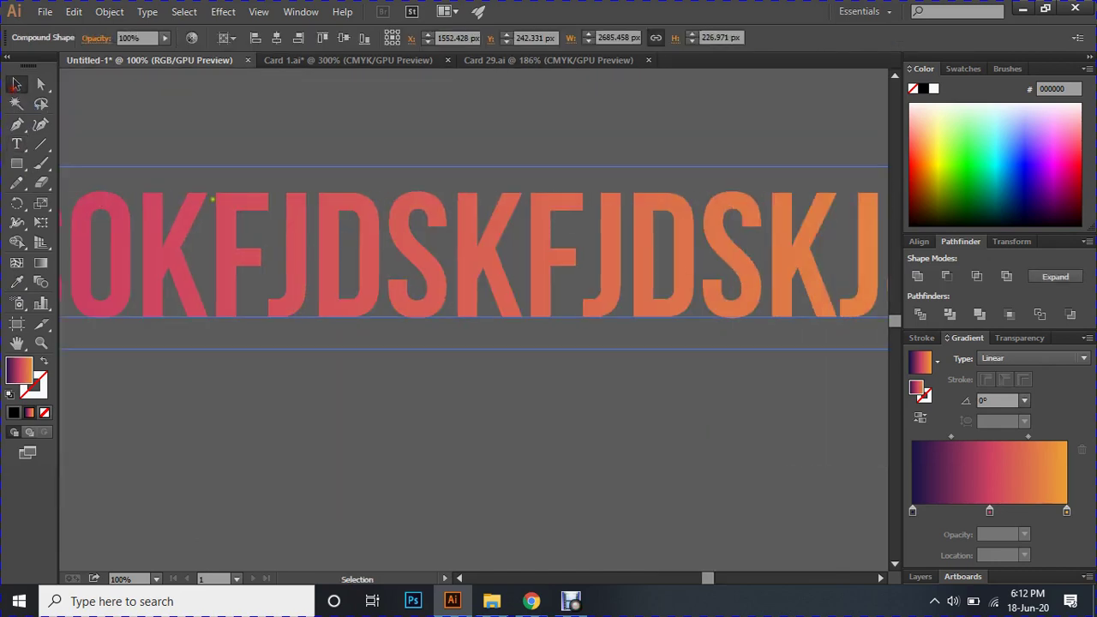
{"action": "key", "text": "ctrl+minus"}
{"action": "key", "text": "ctrl+minus"}
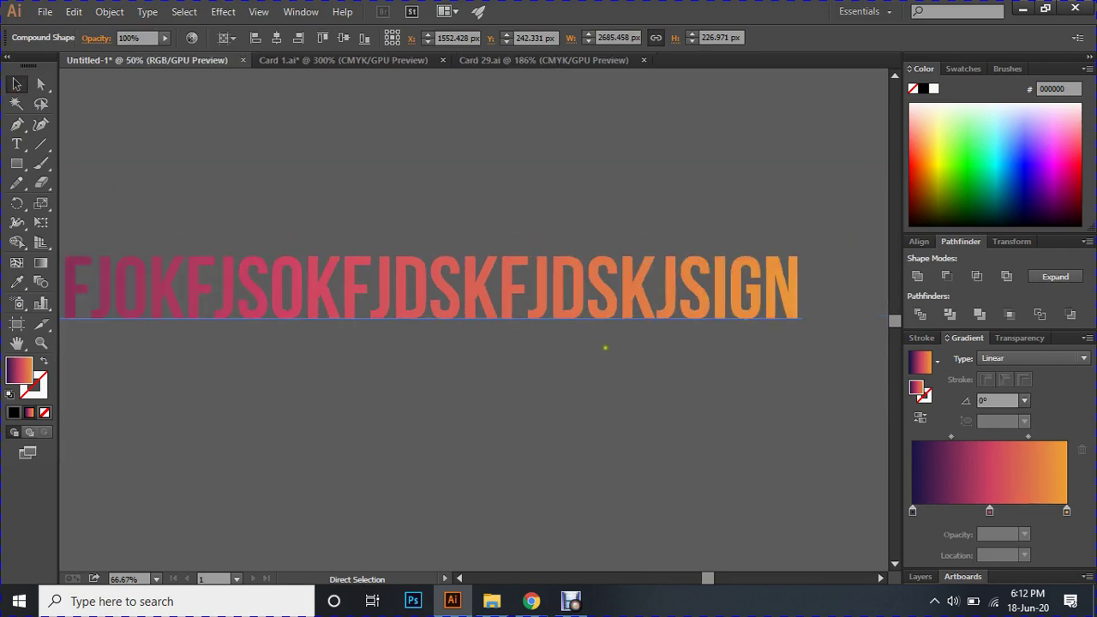
Step: Replace the whole long random string in the upper gradient-filled text with FIVERR
{"action": "left_click_drag", "start_coordinate": [503, 385], "coordinate": [652, 333]}
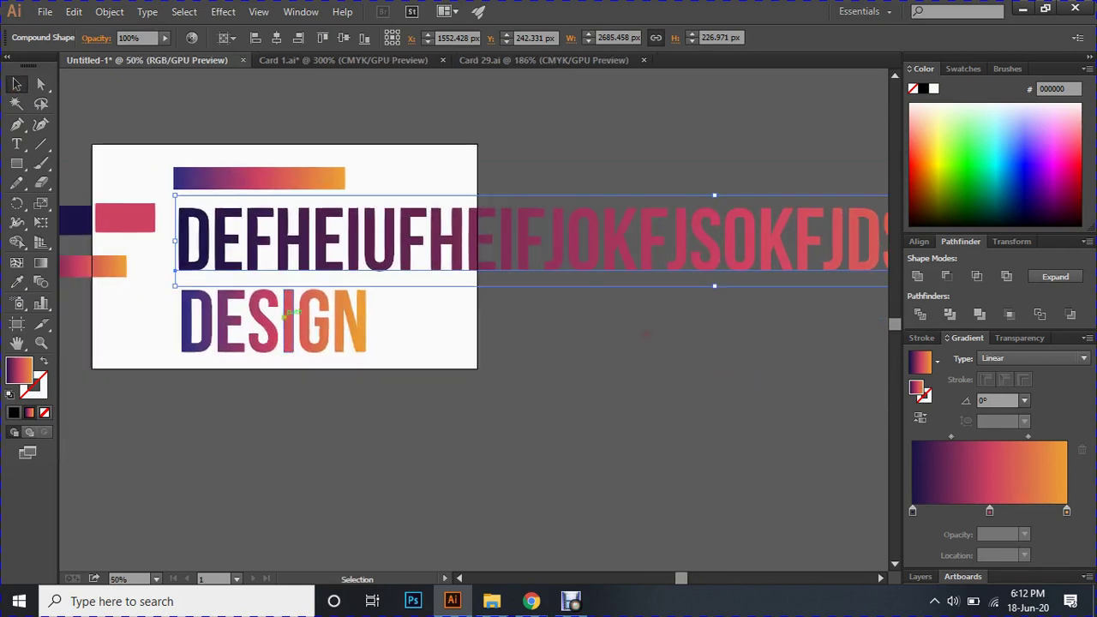
{"action": "left_click", "coordinate": [24, 145]}
{"action": "left_click", "coordinate": [296, 238]}
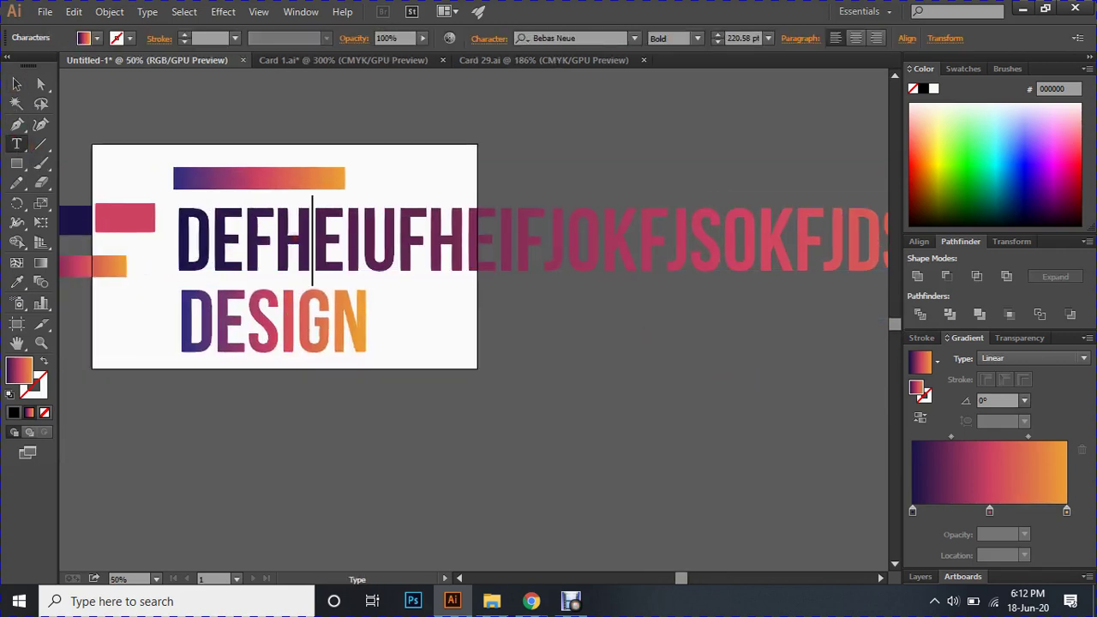
{"action": "key", "text": "ctrl+a"}
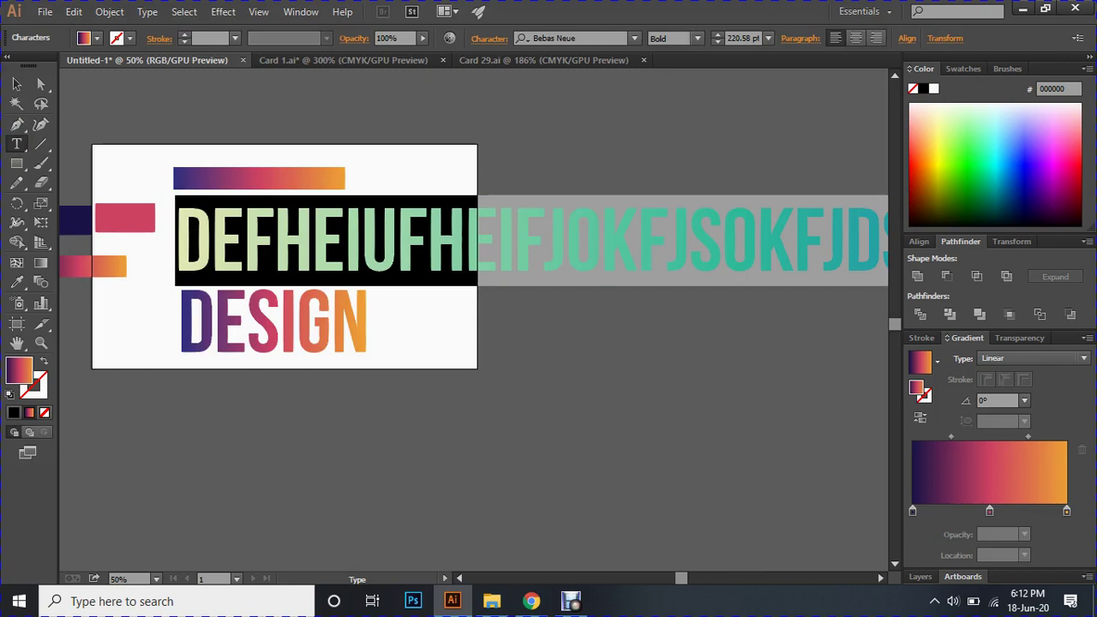
{"action": "type", "text": "FIVERR"}
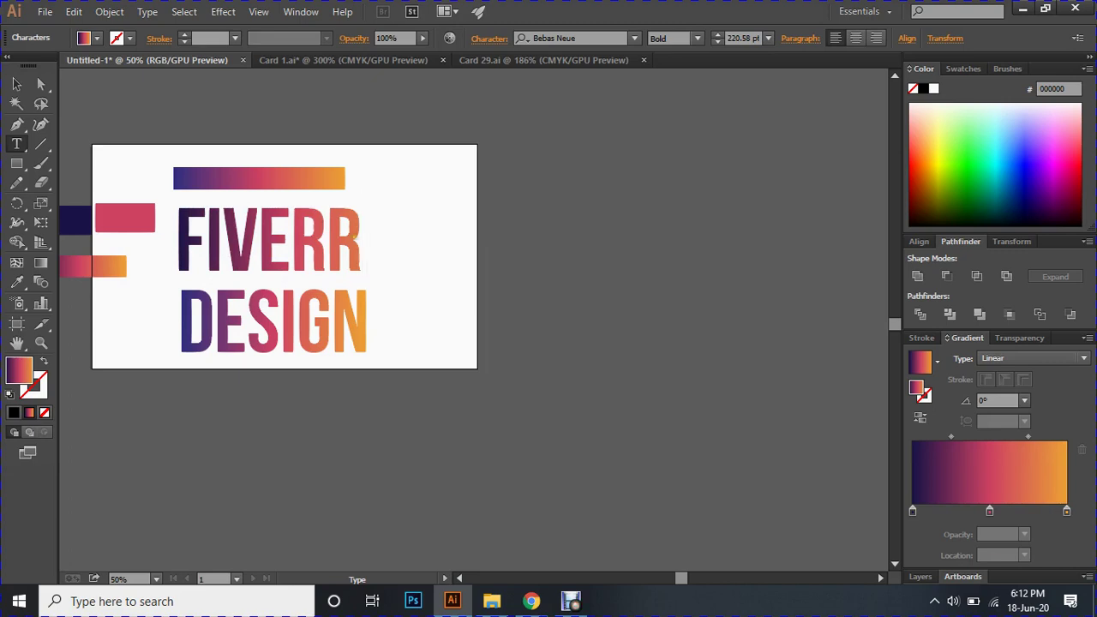
Step: Highlight all characters of the gradient-filled FIVERR text to check that it is editable type, and deselect it
{"action": "left_click_drag", "start_coordinate": [177, 240], "coordinate": [364, 229]}
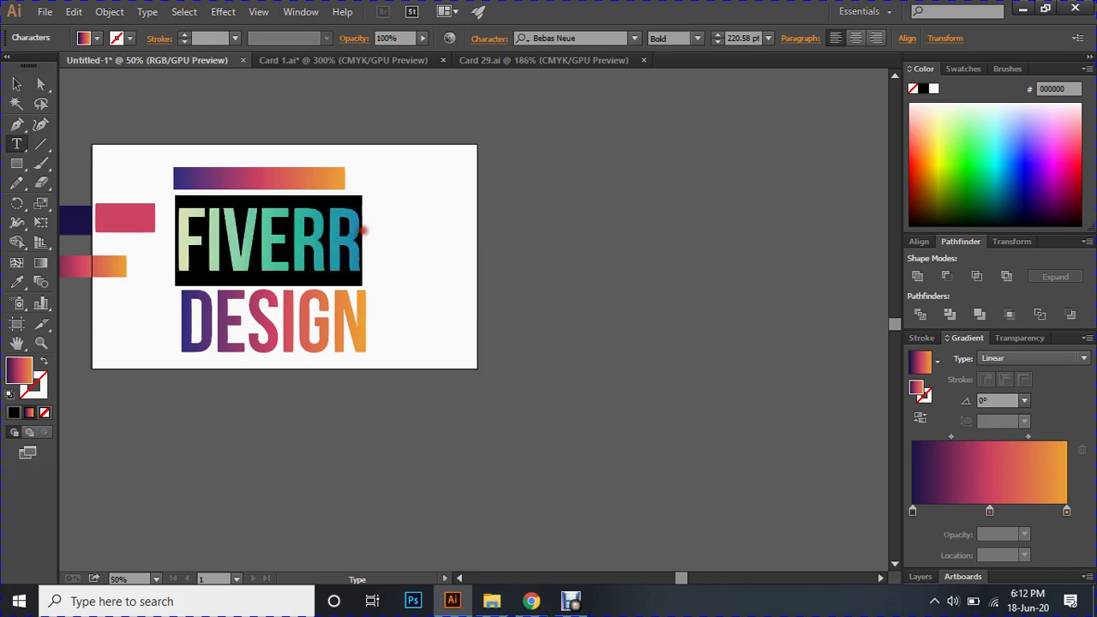
{"action": "left_click", "coordinate": [17, 83]}
{"action": "left_click", "coordinate": [398, 218]}
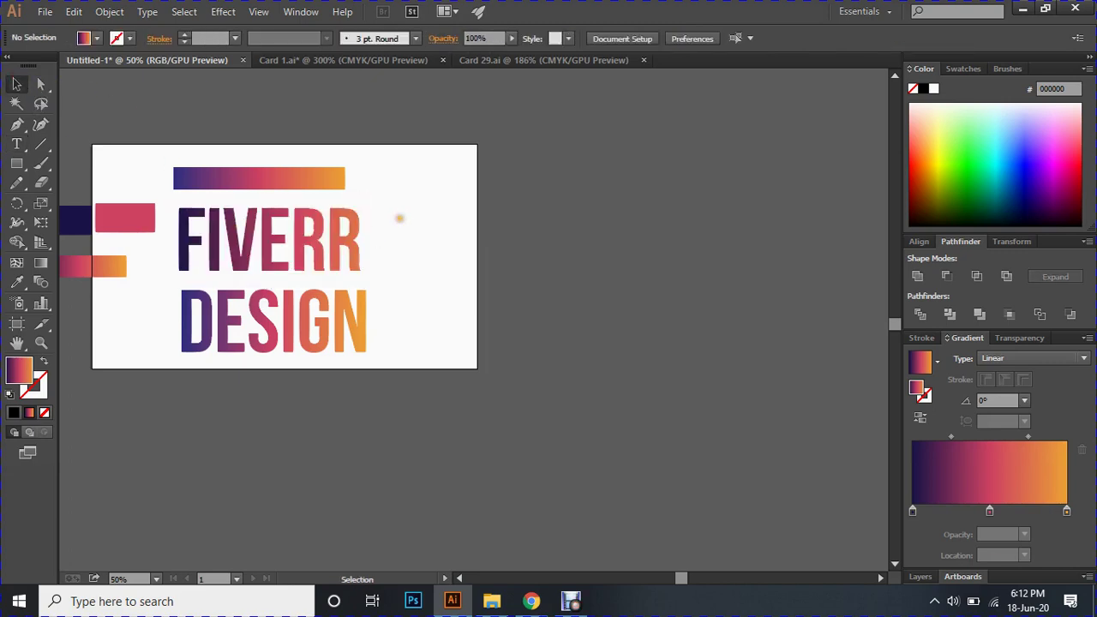
Step: Compare the FIVERR compound shape with the outlined DESIGN compound path, and review the Compound Path commands available for DESIGN
{"action": "left_click_drag", "start_coordinate": [389, 263], "coordinate": [576, 245]}
{"action": "left_click", "coordinate": [482, 222]}
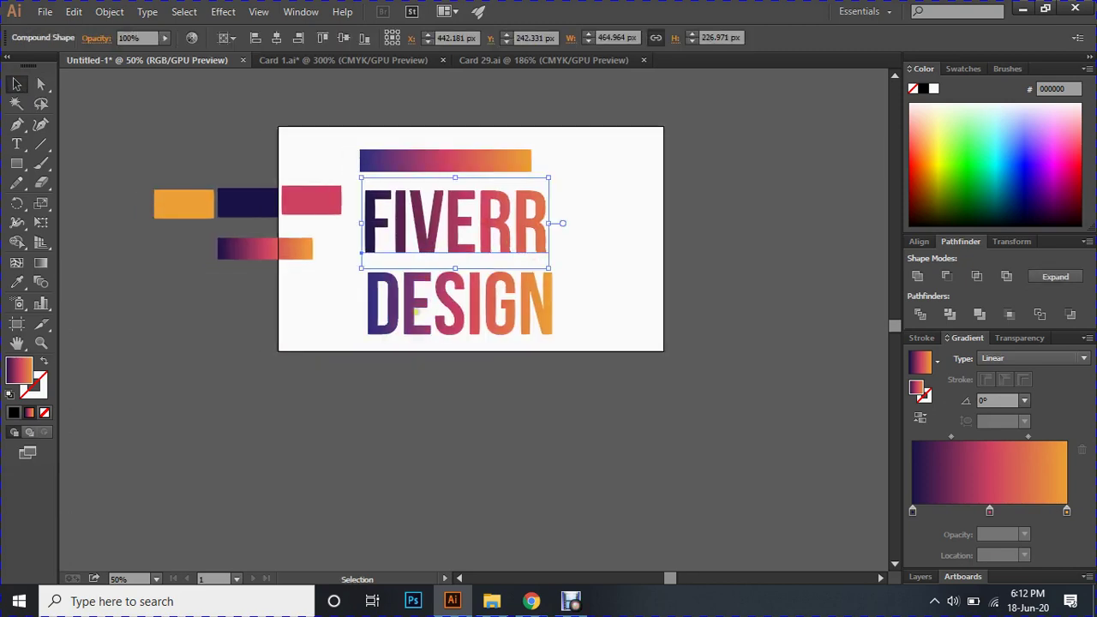
{"action": "left_click", "coordinate": [373, 323]}
{"action": "left_click", "coordinate": [110, 11]}
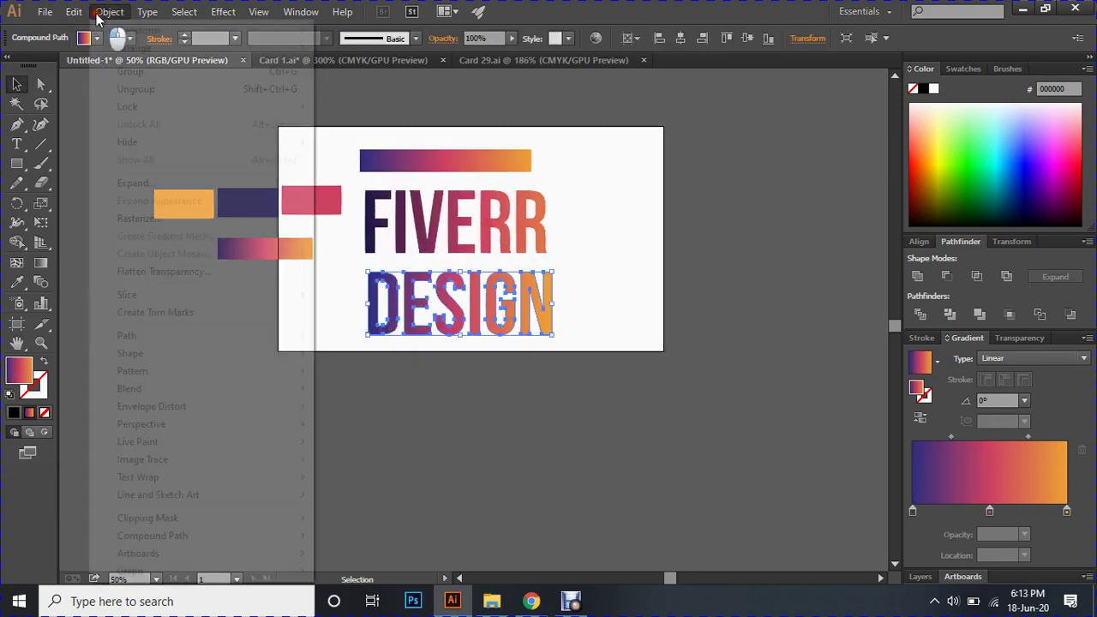
{"action": "mouse_move", "coordinate": [206, 537]}
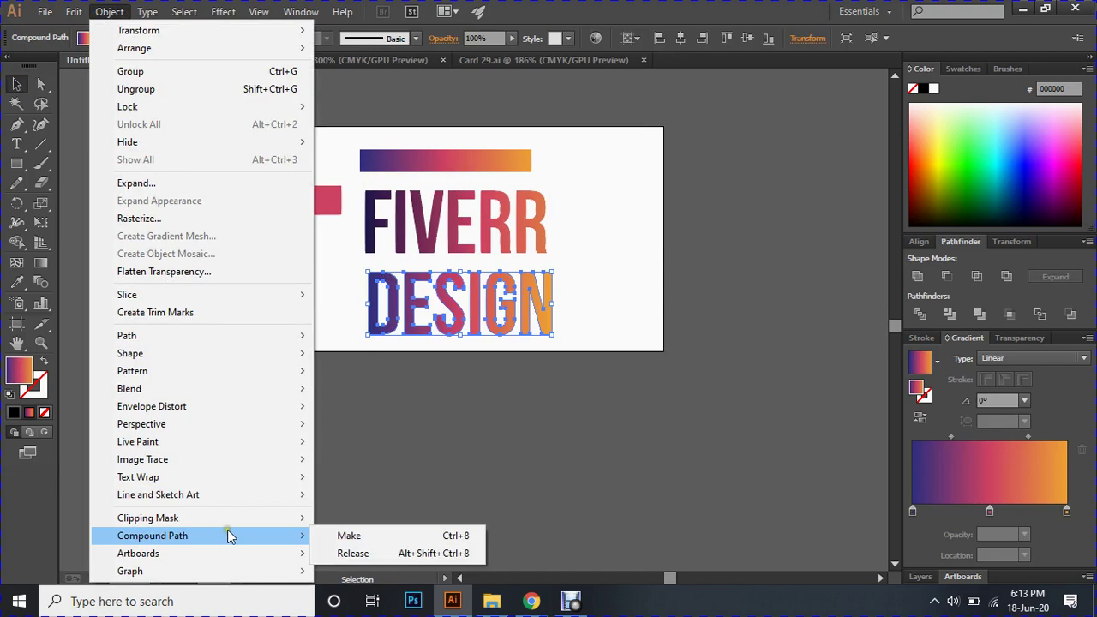
{"action": "left_click", "coordinate": [585, 187]}
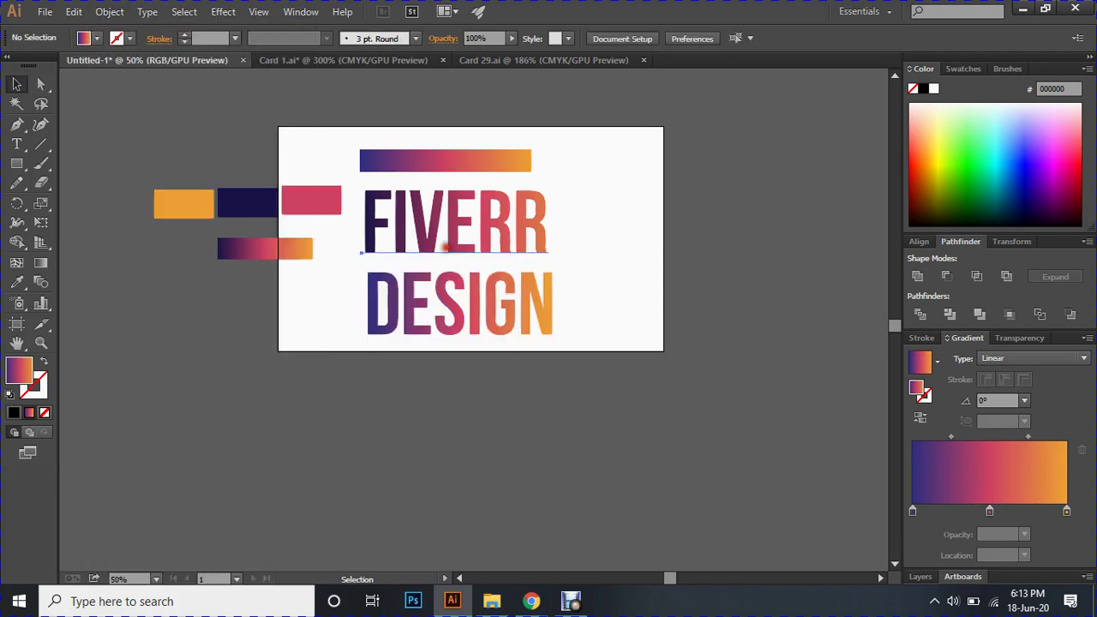
{"action": "left_click", "coordinate": [433, 247]}
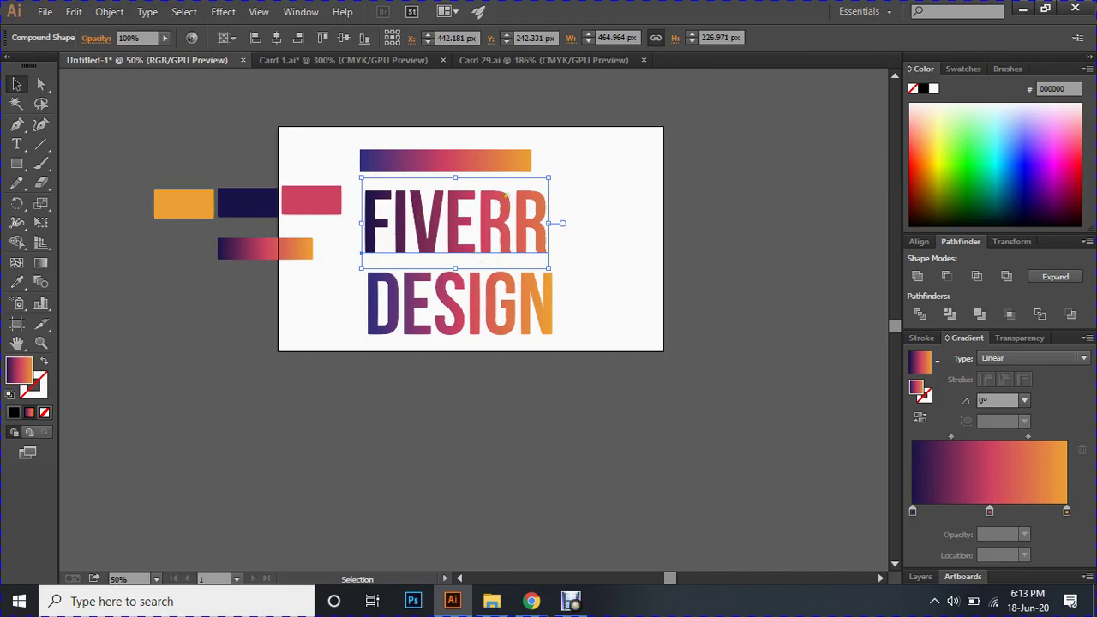
{"action": "left_click", "coordinate": [619, 249]}
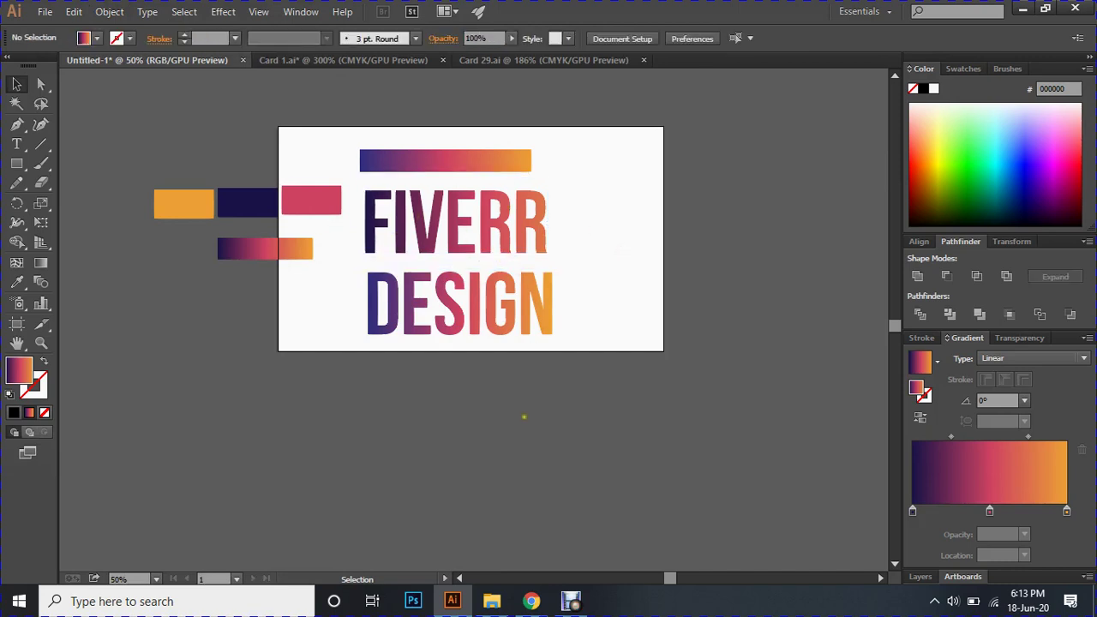